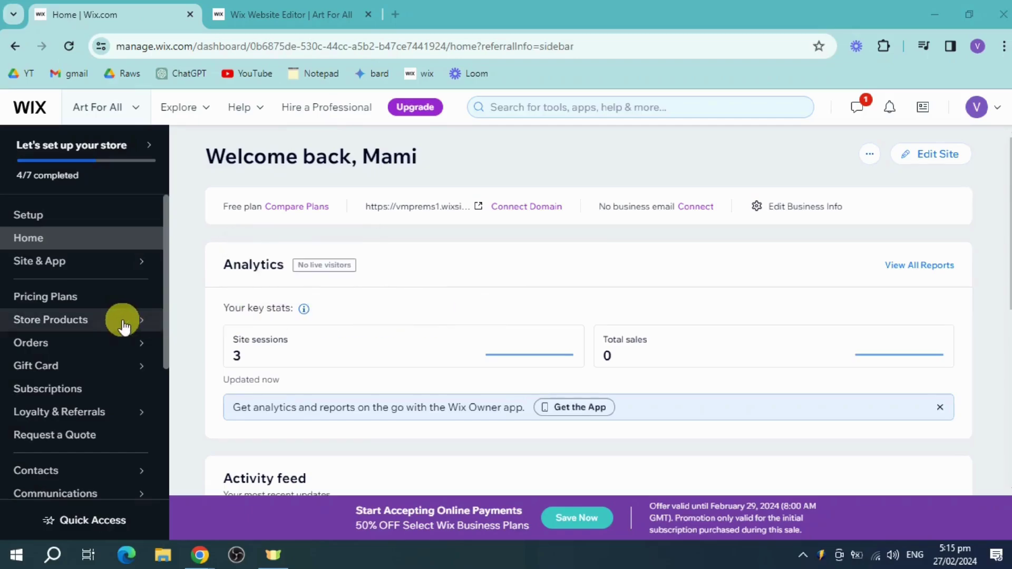
Step: Scroll down the dashboard sidebar to reach the Marketing & SEO tools
scroll(120, 318, "down", 1)
scroll(122, 322, "down", 2)
mouse_move(55, 391)
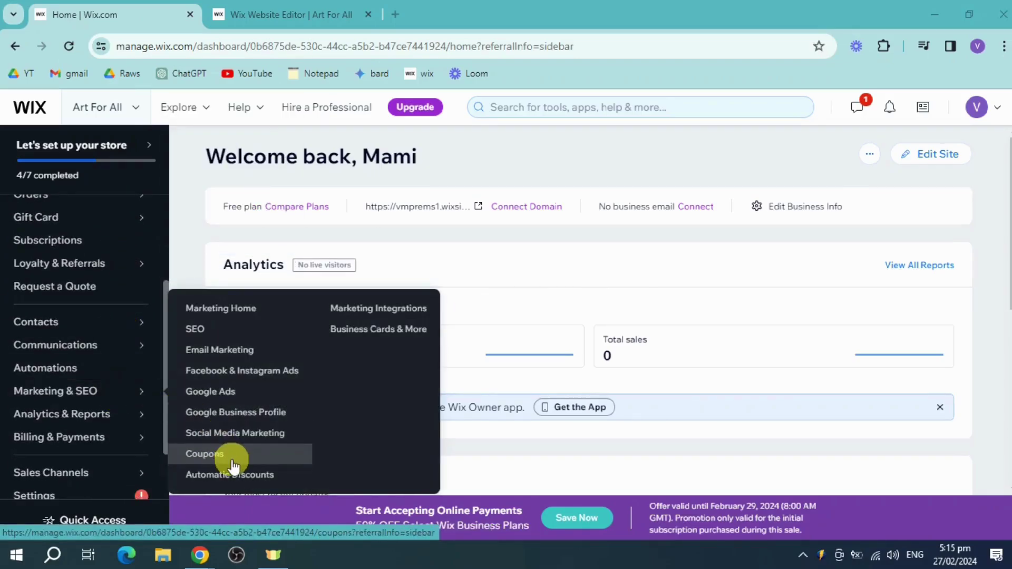
Step: Start a new percentage-discount coupon from the Coupons page
left_click(261, 463)
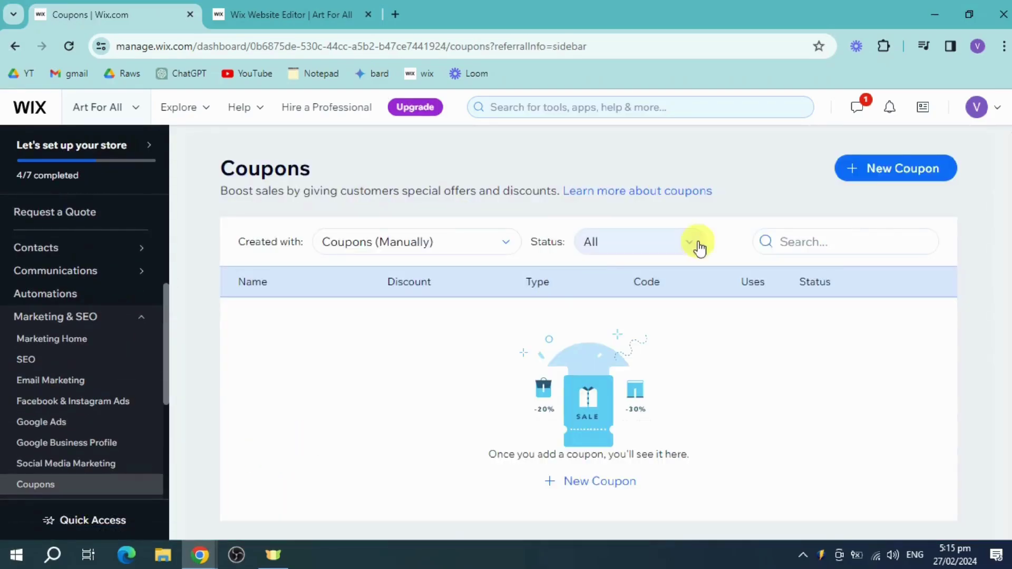
left_click(904, 172)
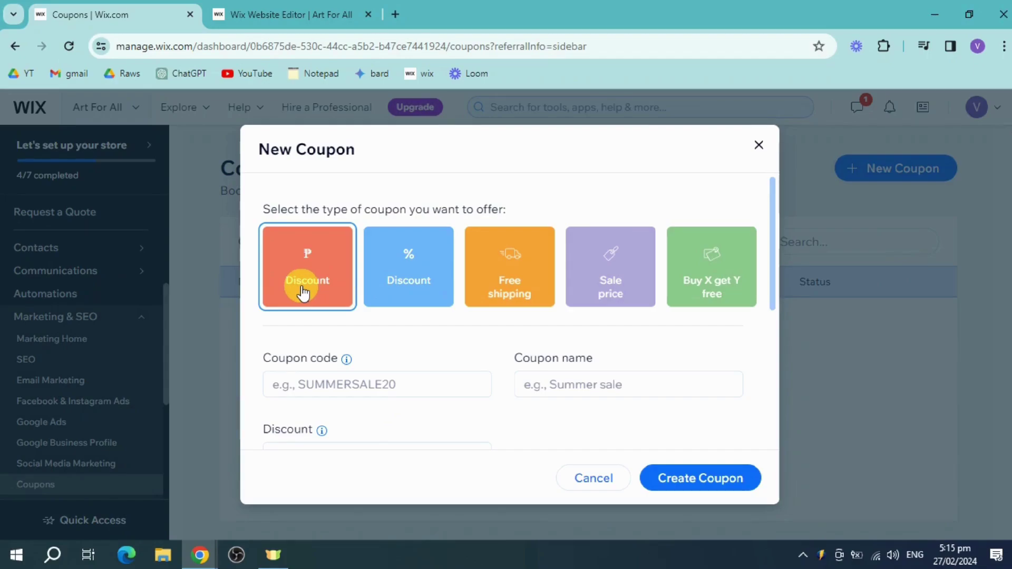
left_click(412, 282)
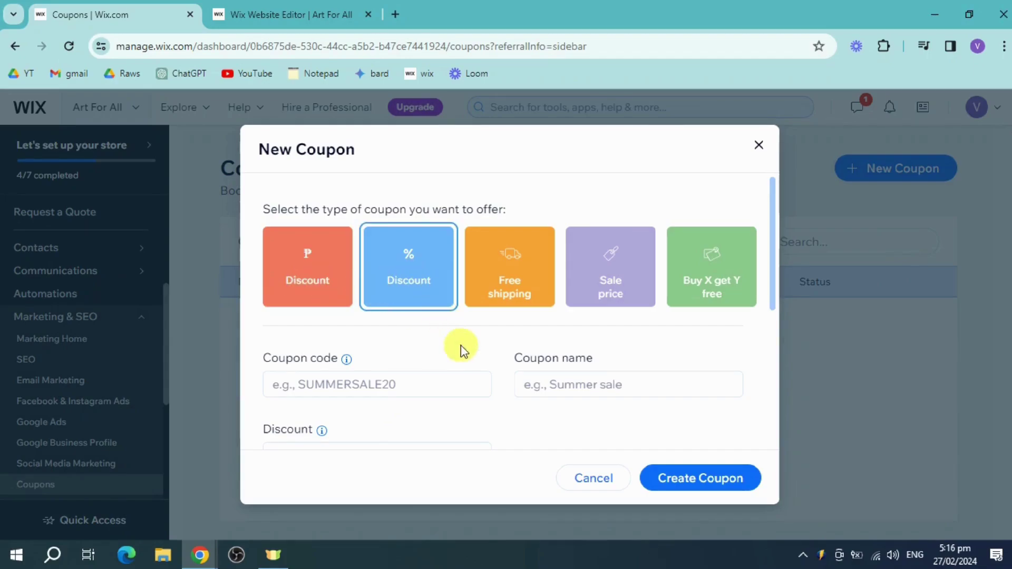
scroll(638, 374, "down", 1)
Step: Enter art10 as the coupon code and name, with a 10% discount
left_click(343, 305)
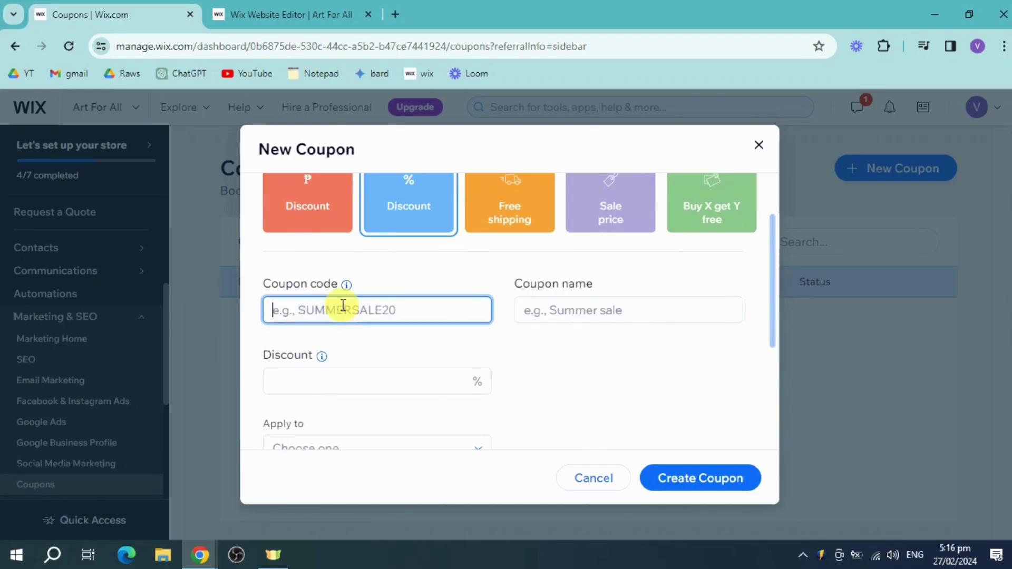
type("art10")
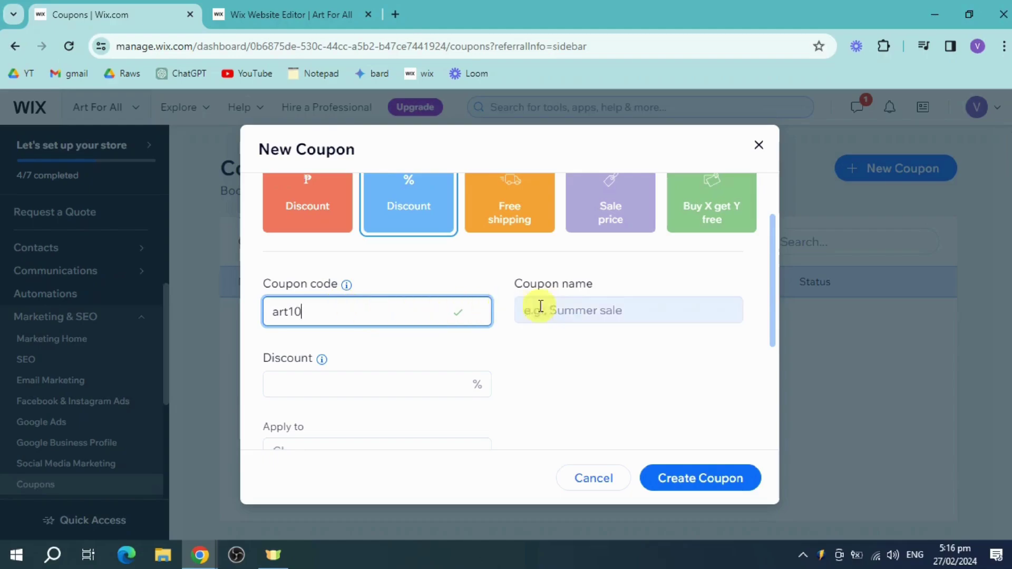
left_click(561, 309)
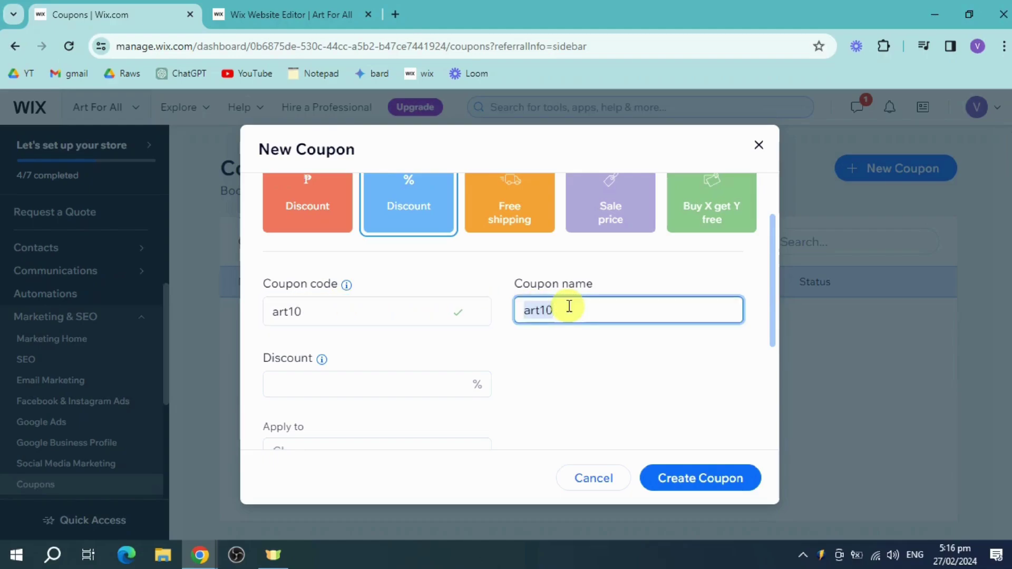
left_click(390, 387)
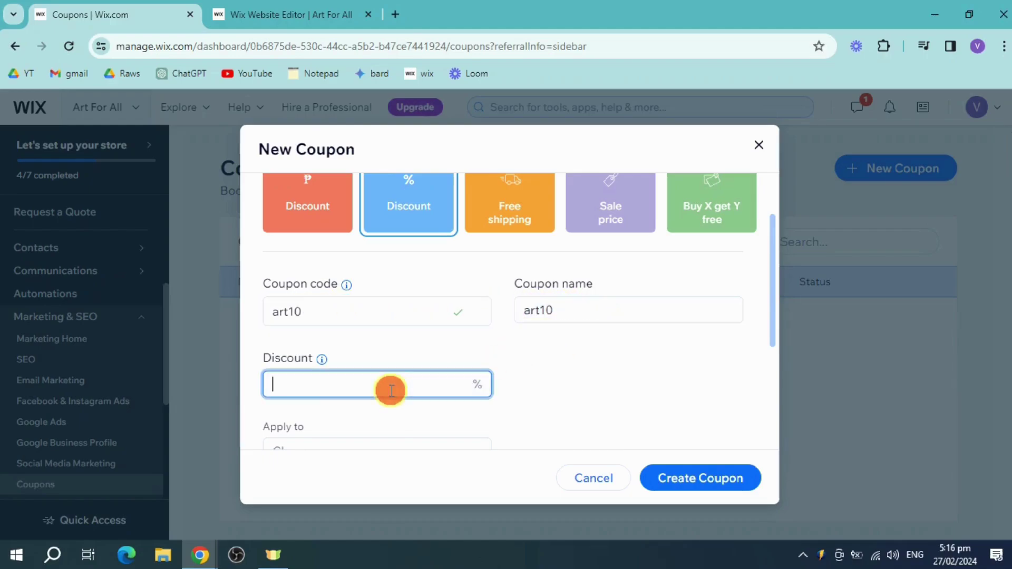
type("10")
scroll(549, 361, "down", 2)
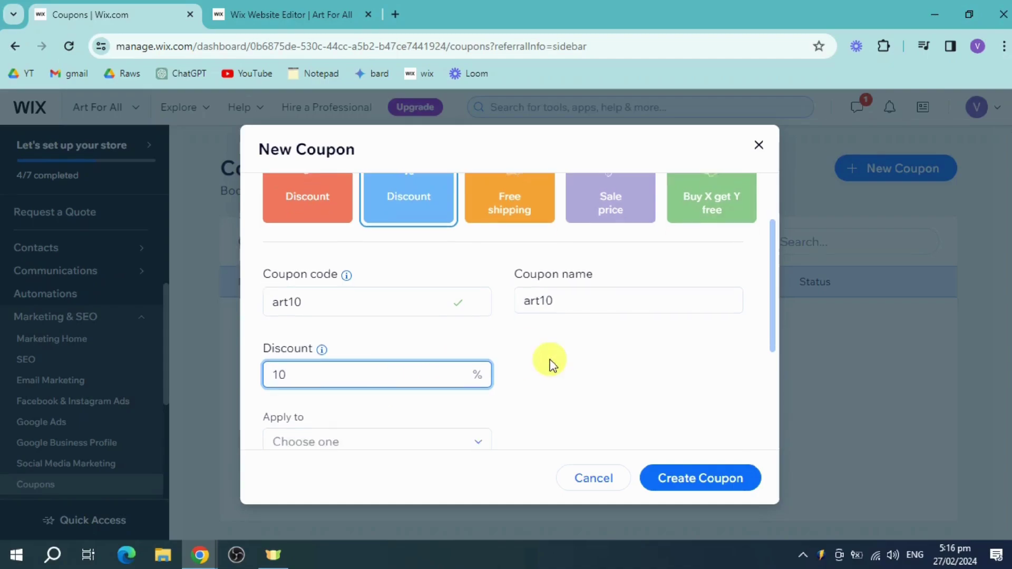
Step: Set the art10 coupon to apply to All plans and create it
left_click(454, 377)
scroll(560, 362, "down", 3)
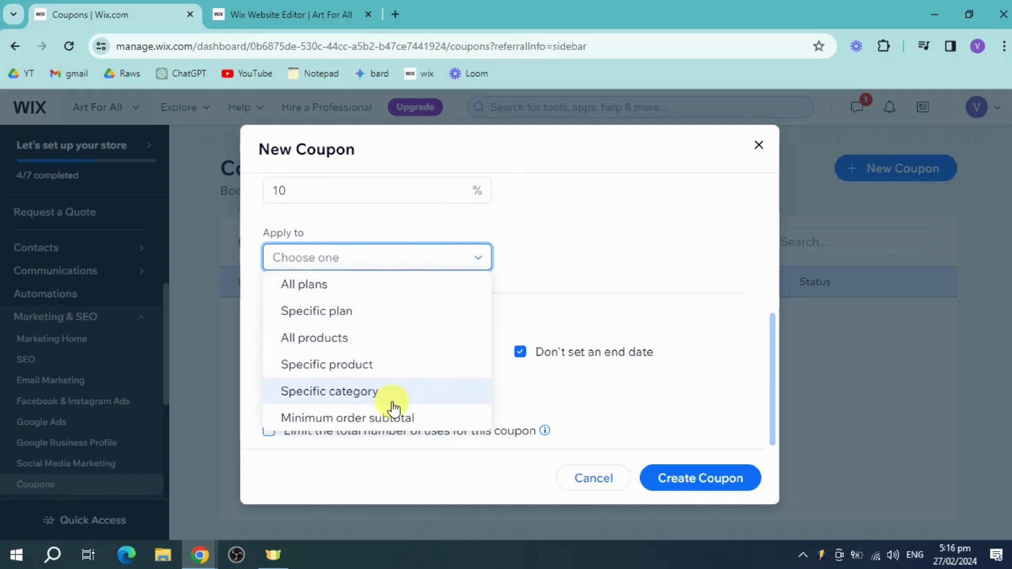
left_click(329, 295)
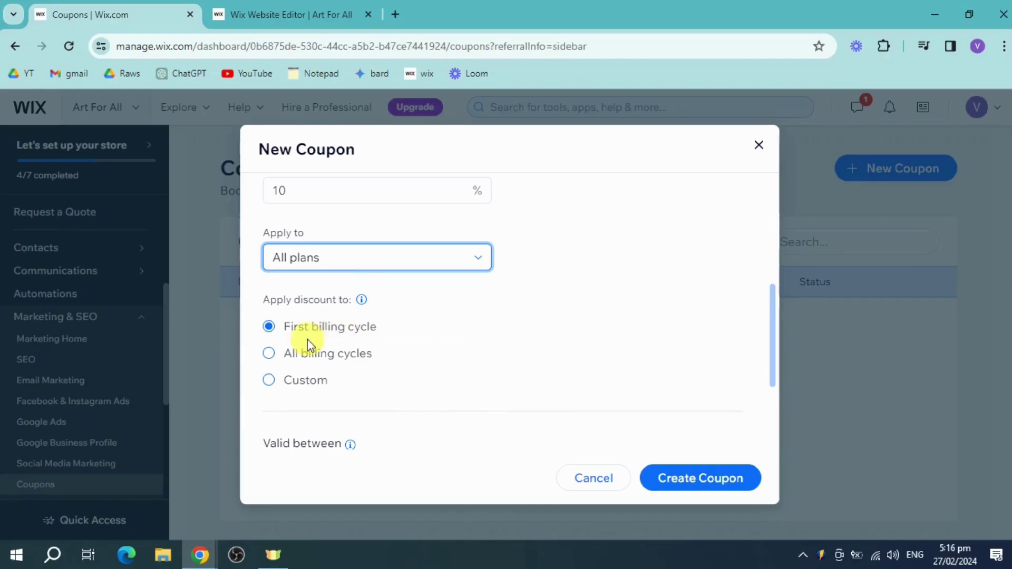
scroll(369, 339, "down", 3)
scroll(445, 337, "down", 2)
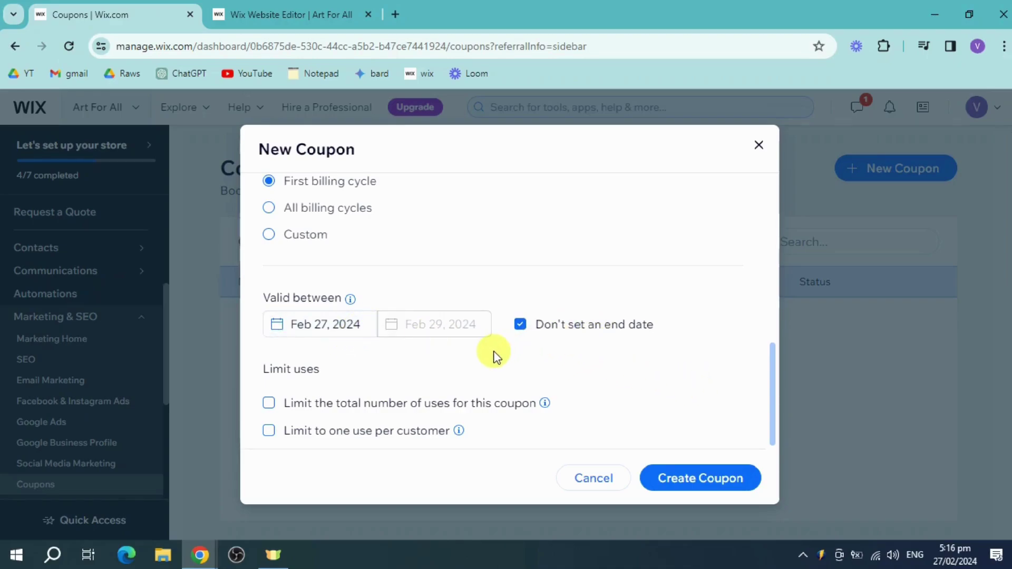
left_click(711, 479)
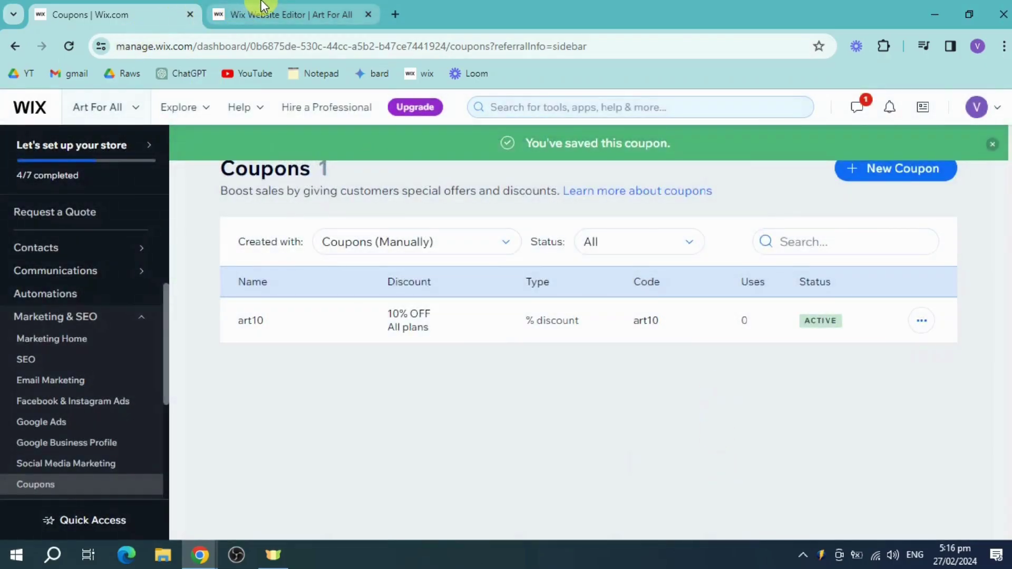
Step: Switch to the Editor and check the Home page newsletter form
left_click(262, 7)
left_click(594, 310)
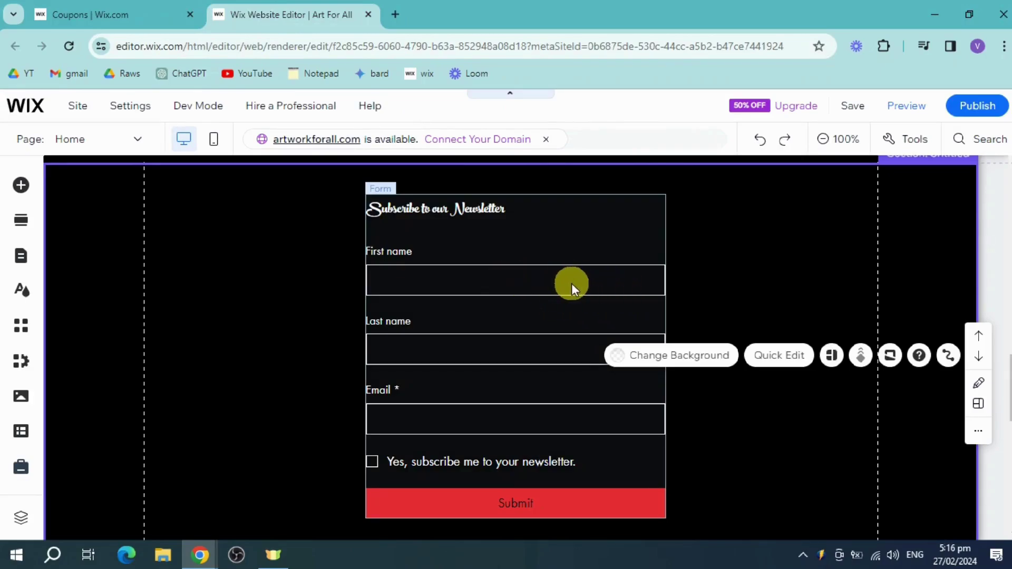
left_click(115, 325)
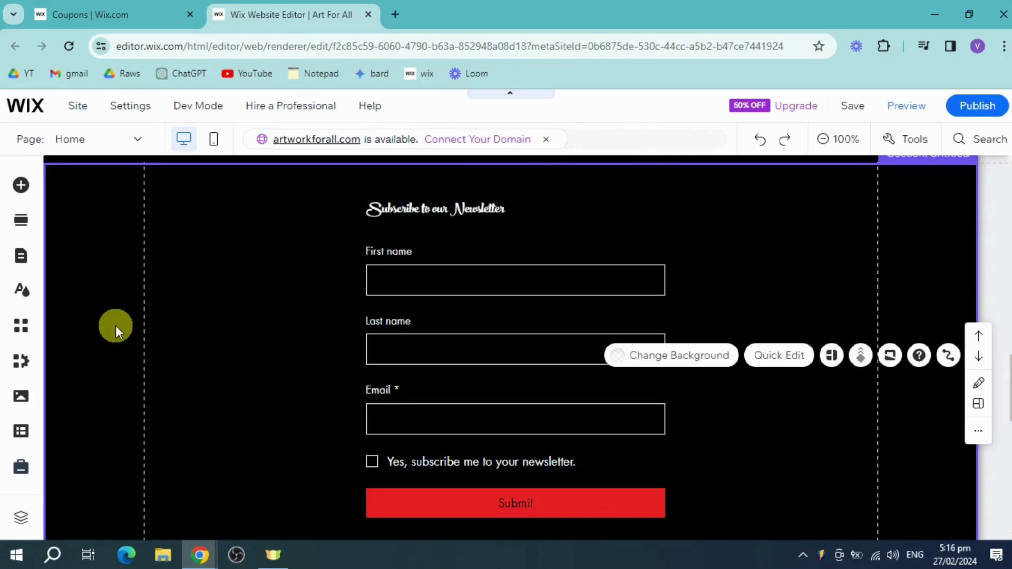
Step: Search the App Market for 'wix forms', confirm Wix Forms is installed, and close it
left_click(19, 334)
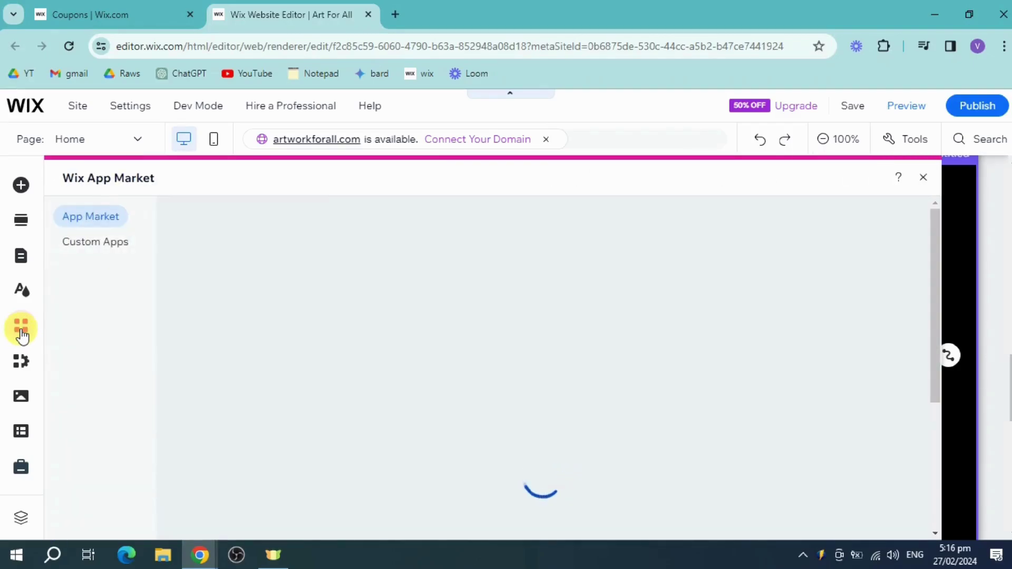
left_click(242, 227)
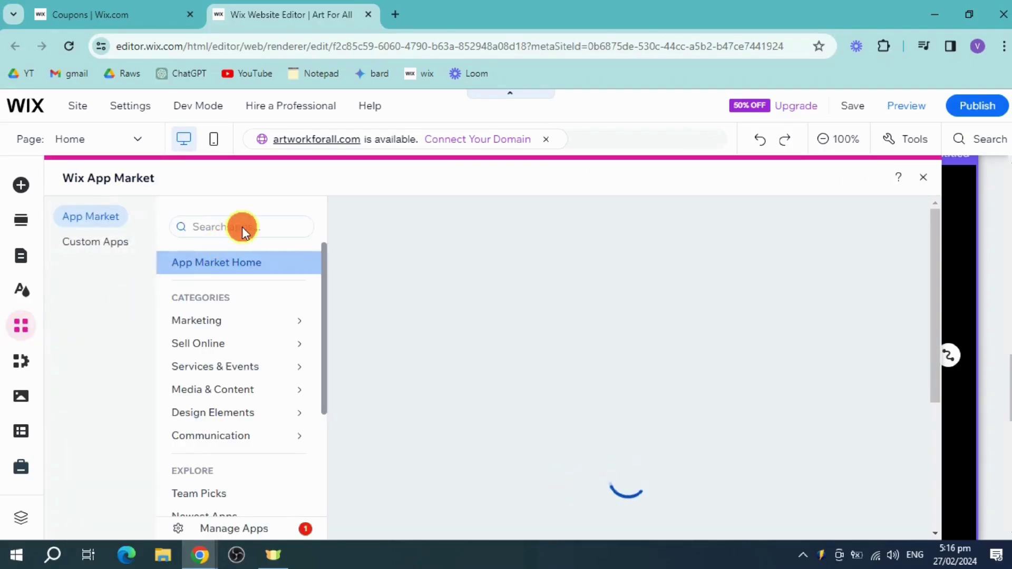
left_click(243, 227)
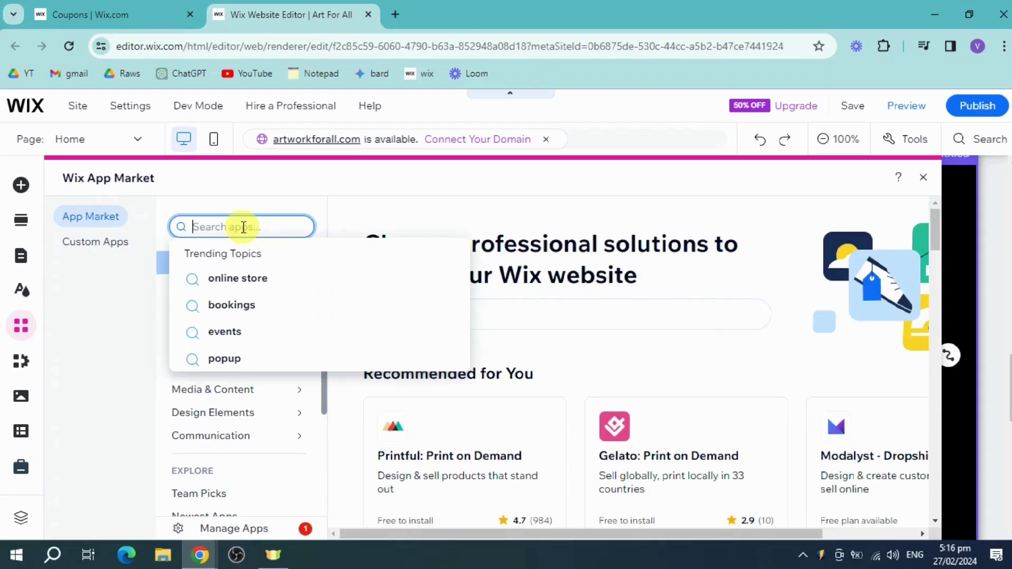
type("wix forms")
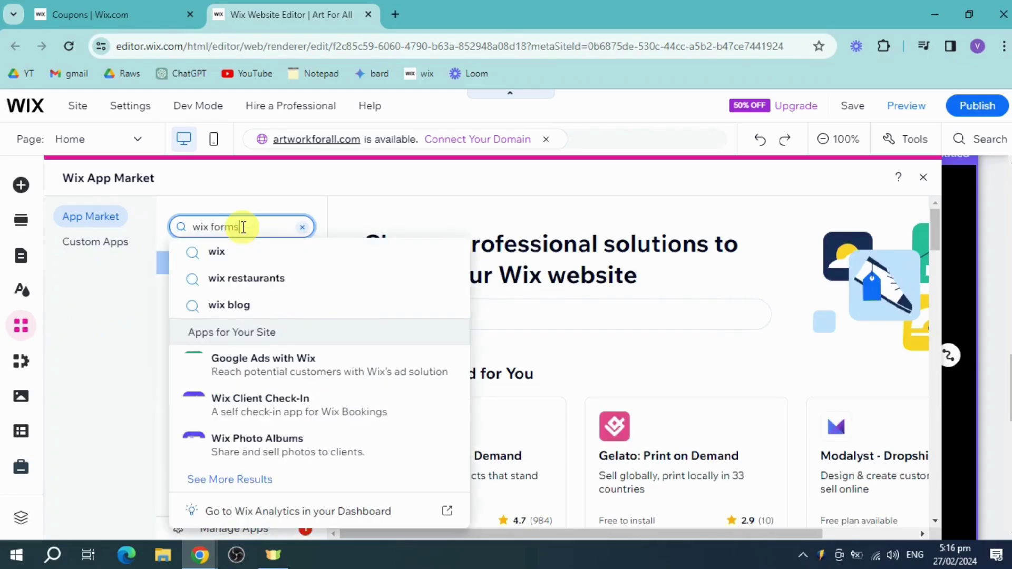
left_click(256, 335)
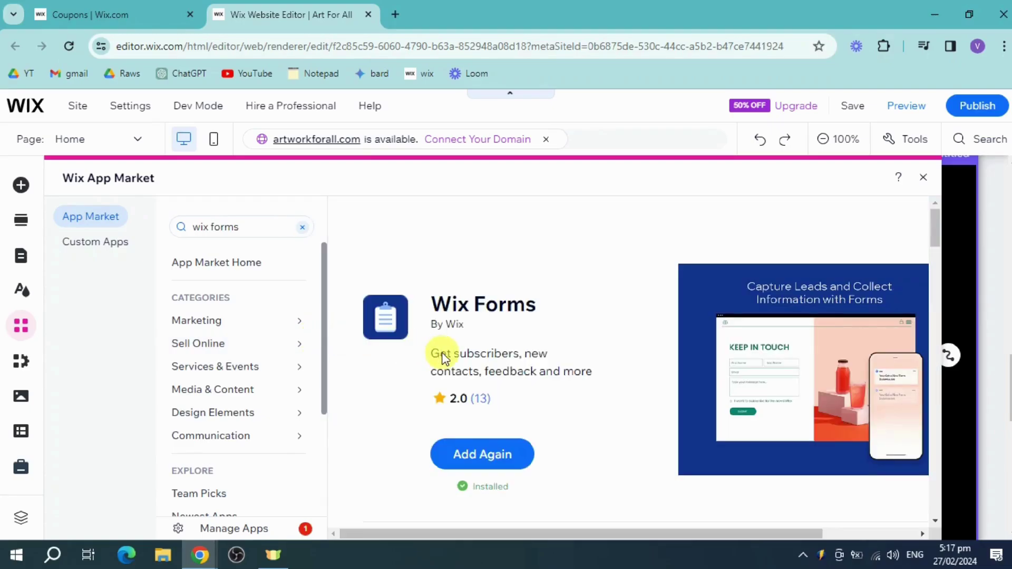
left_click(922, 178)
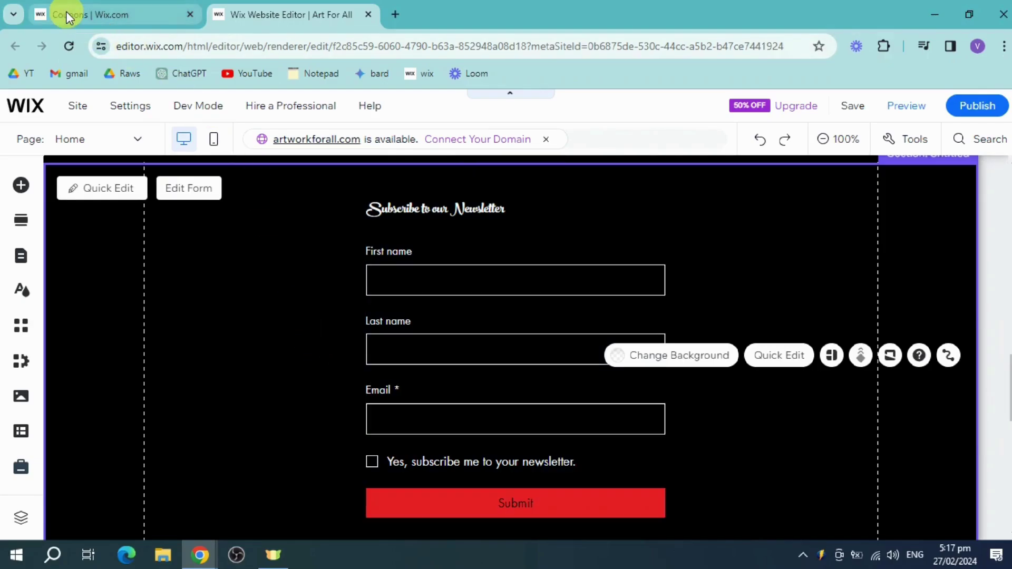
Step: Go to the Automations page in the dashboard and start a new automation
left_click(69, 11)
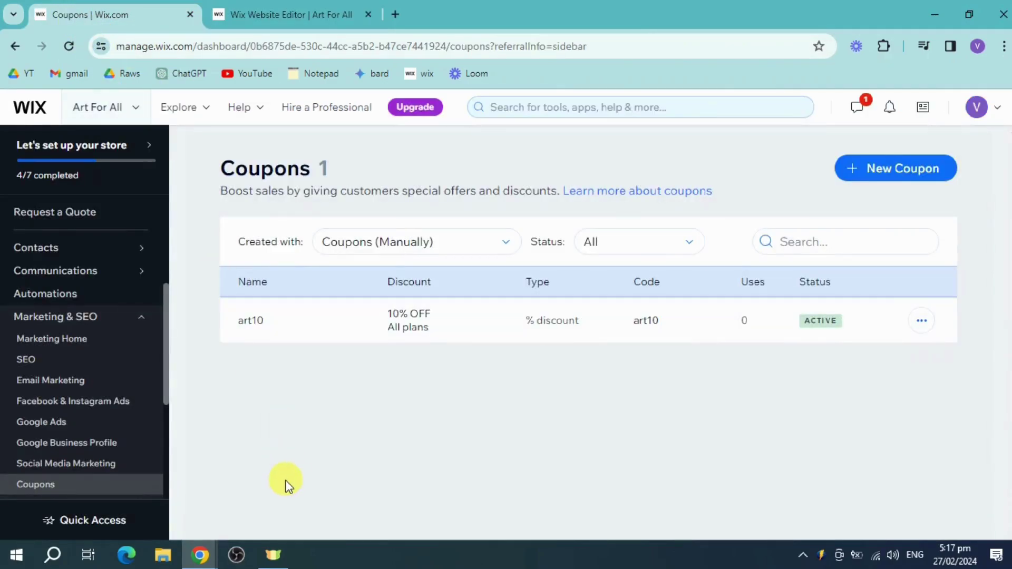
left_click(90, 296)
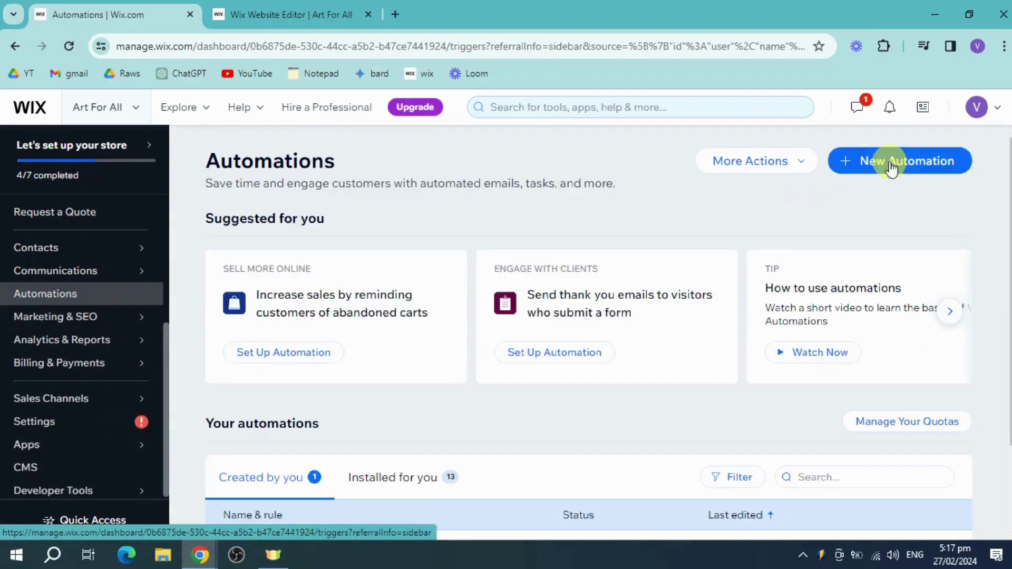
left_click(903, 158)
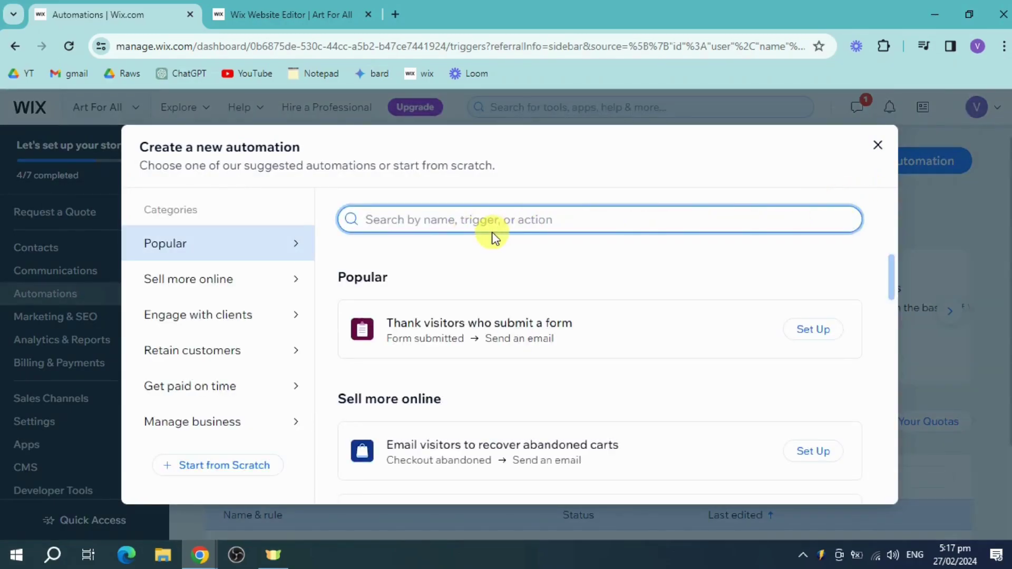
Step: Search templates for 'news', clear it, and scroll to the form-submission coupon recipe
left_click(517, 219)
type("new")
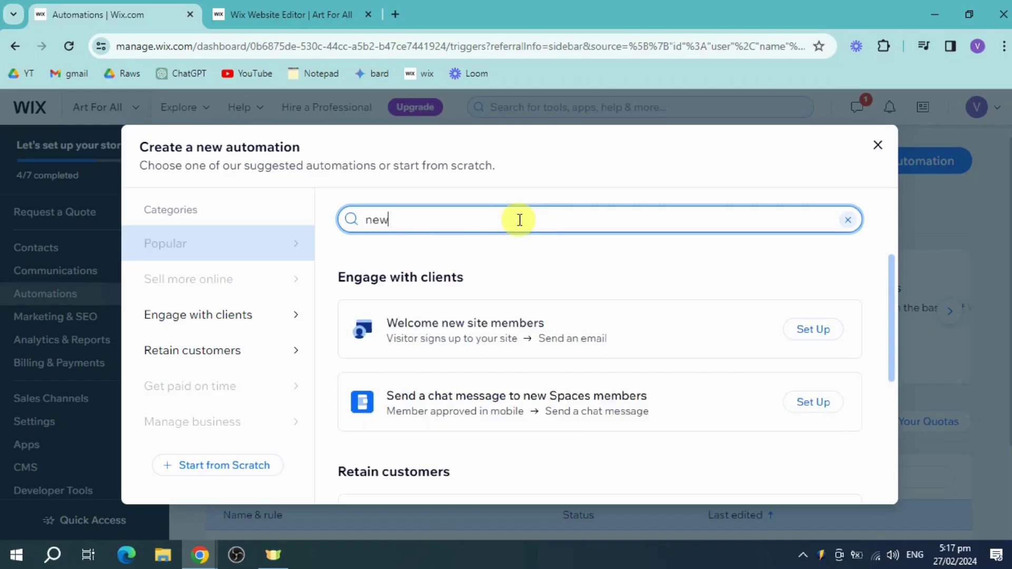
type("sl")
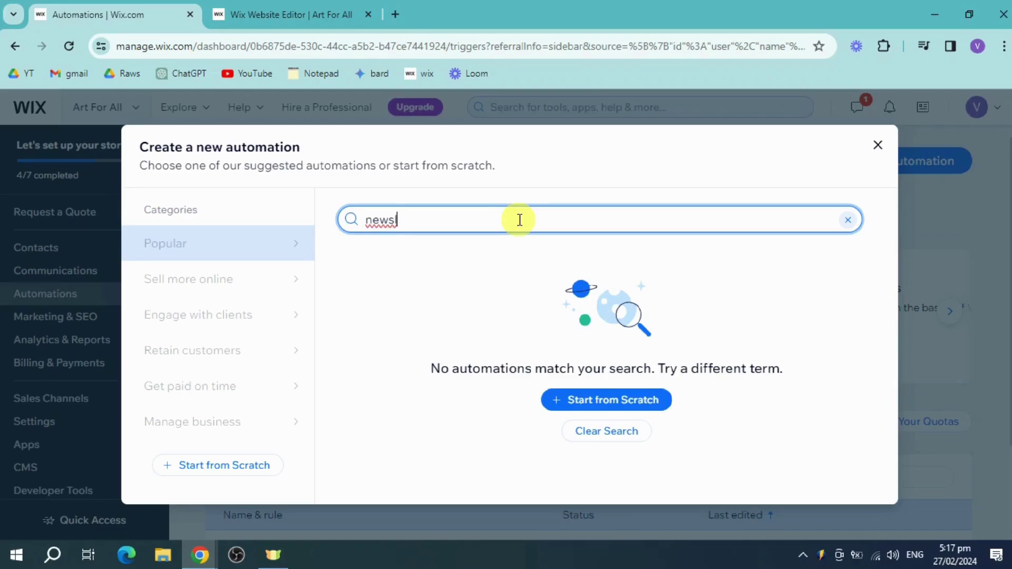
key("ctrl+a")
key("BackSpace")
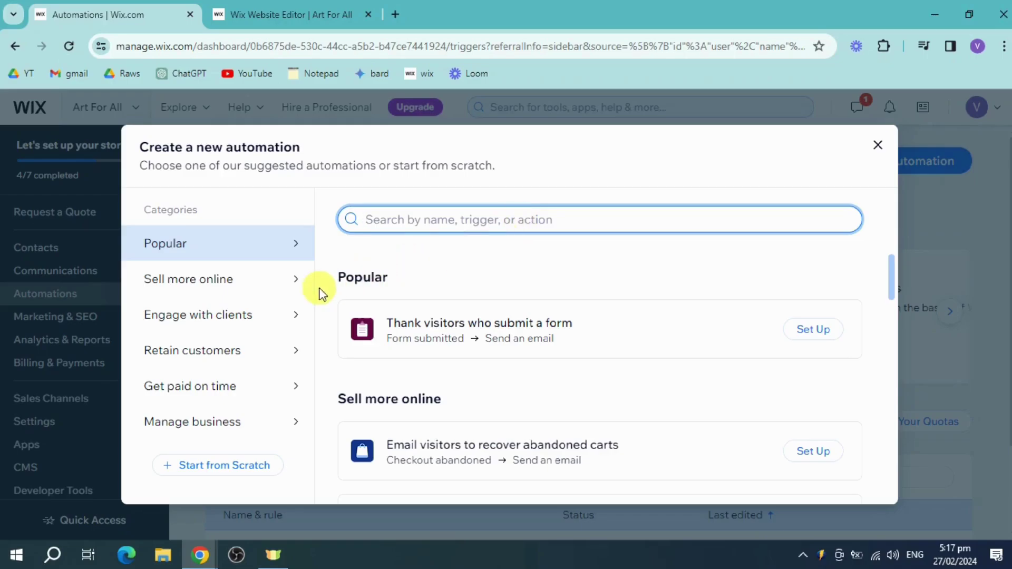
scroll(668, 339, "down", 2)
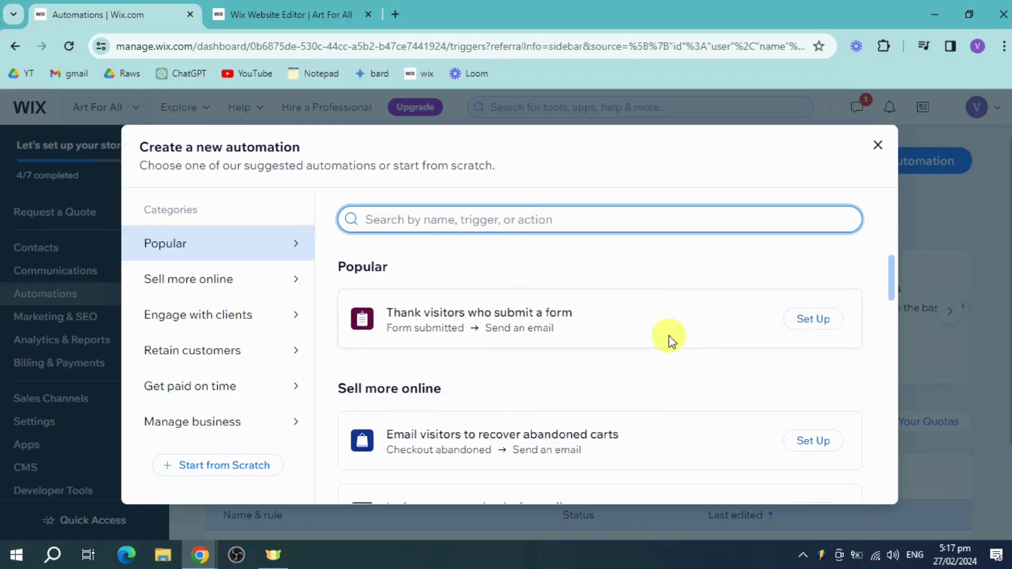
scroll(653, 344, "down", 2)
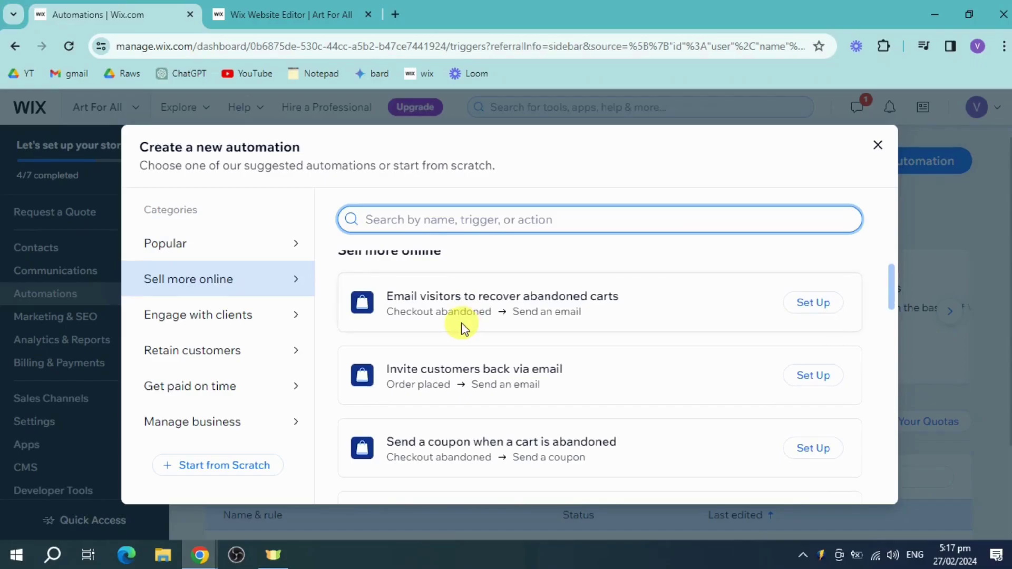
scroll(689, 365, "down", 2)
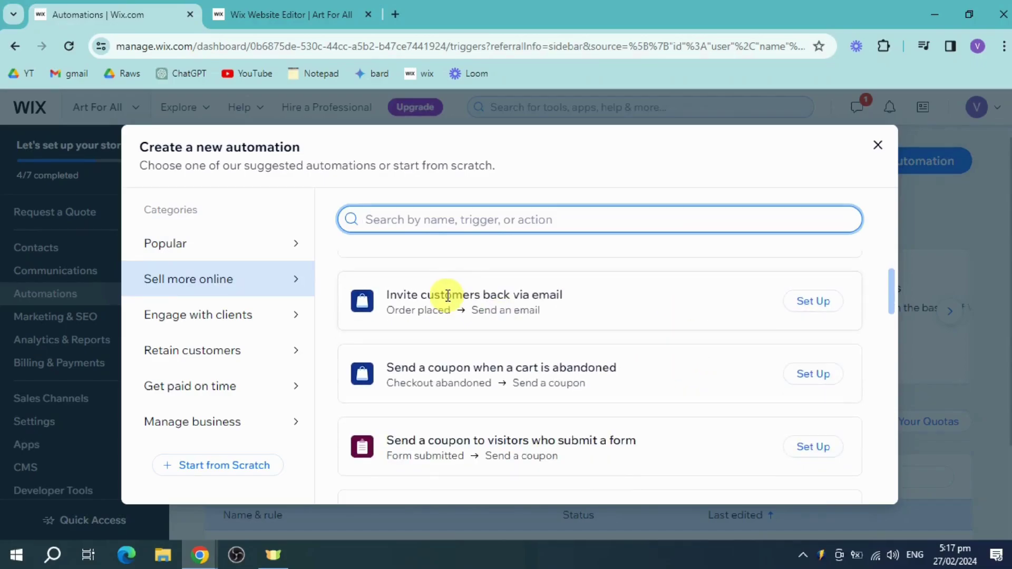
scroll(605, 453, "down", 2)
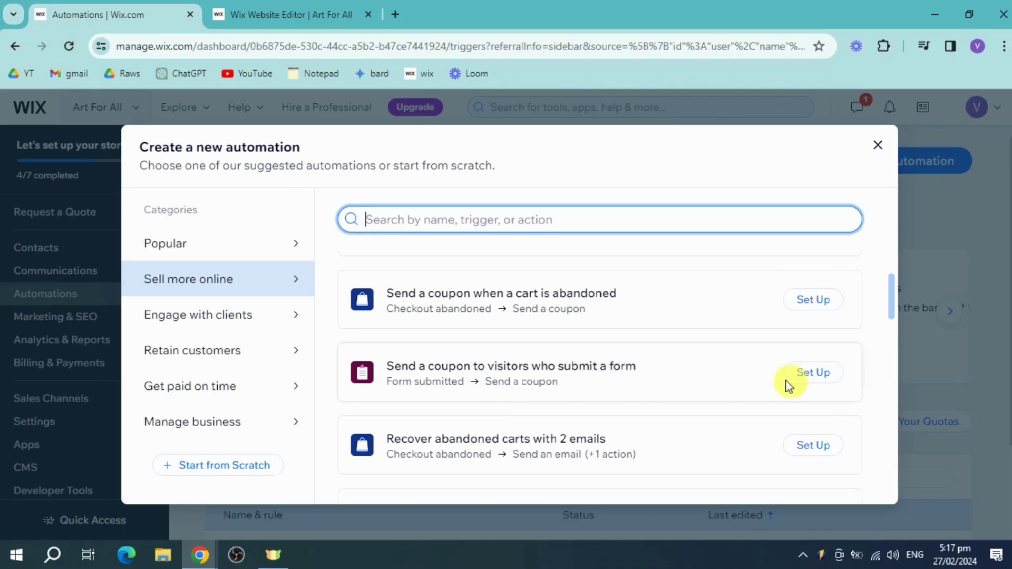
Step: Set up the form-coupon recipe and try limiting its Wix Forms trigger to specific forms
left_click(817, 388)
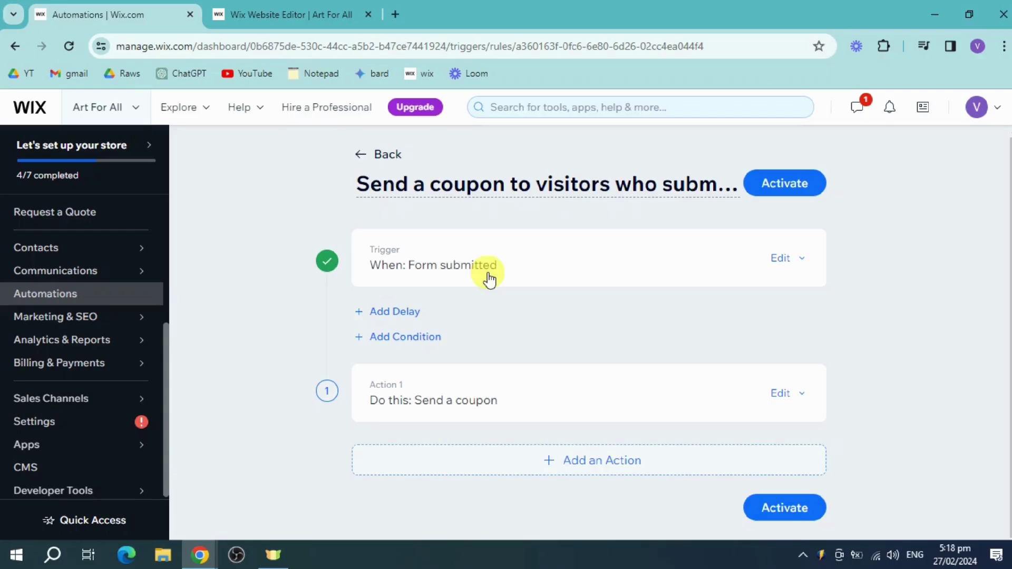
left_click(798, 266)
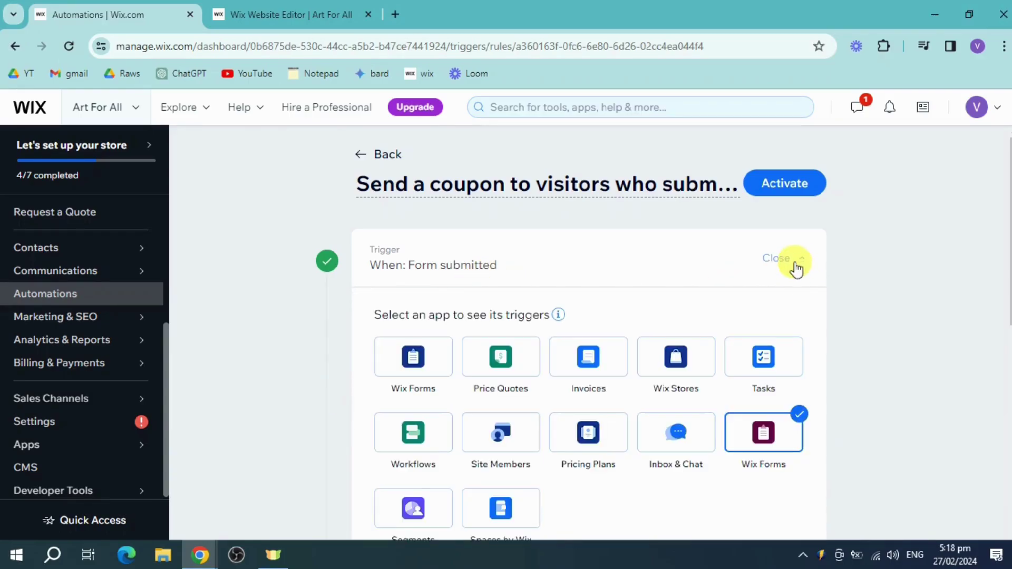
left_click(422, 355)
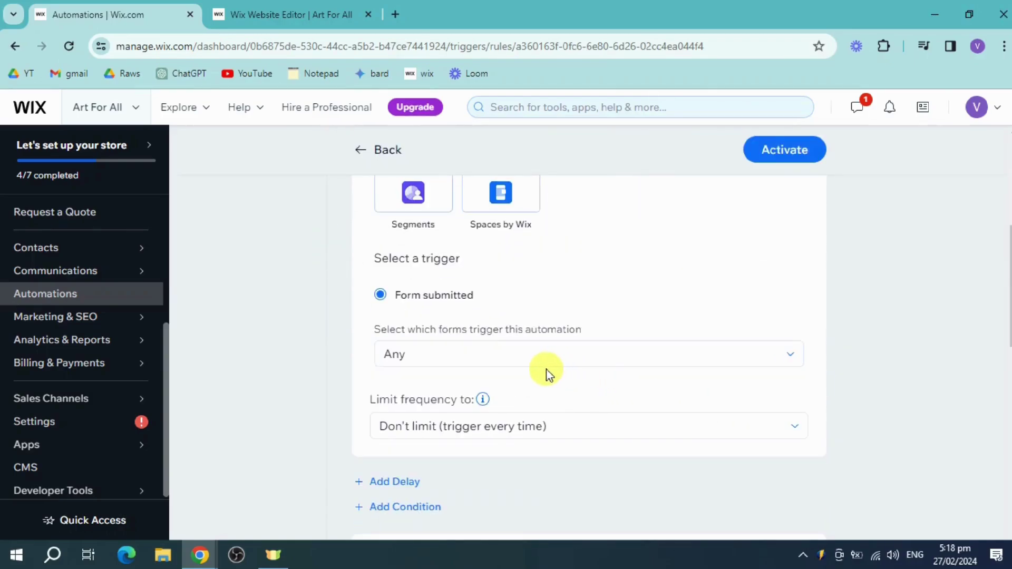
left_click(549, 364)
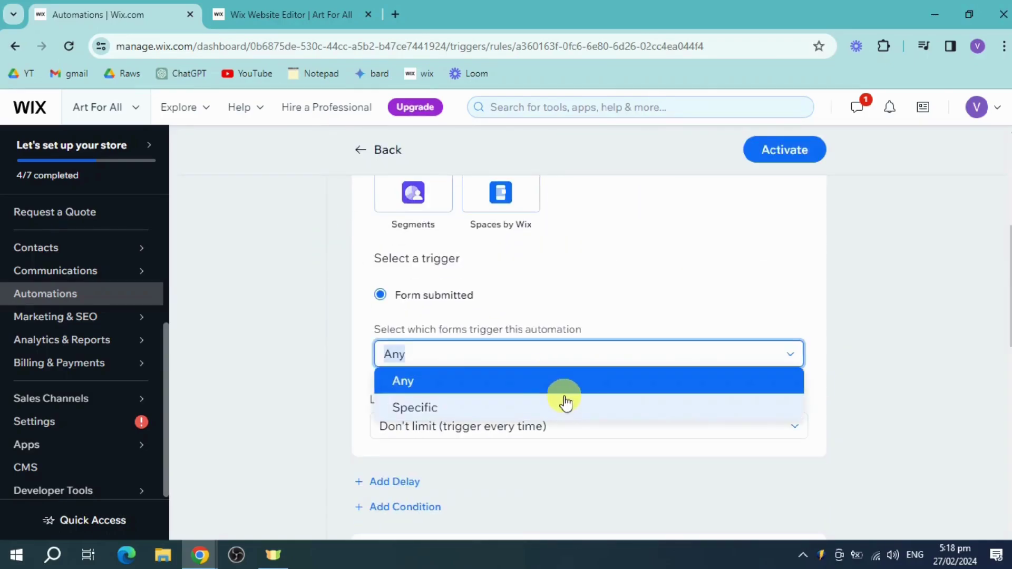
left_click(621, 409)
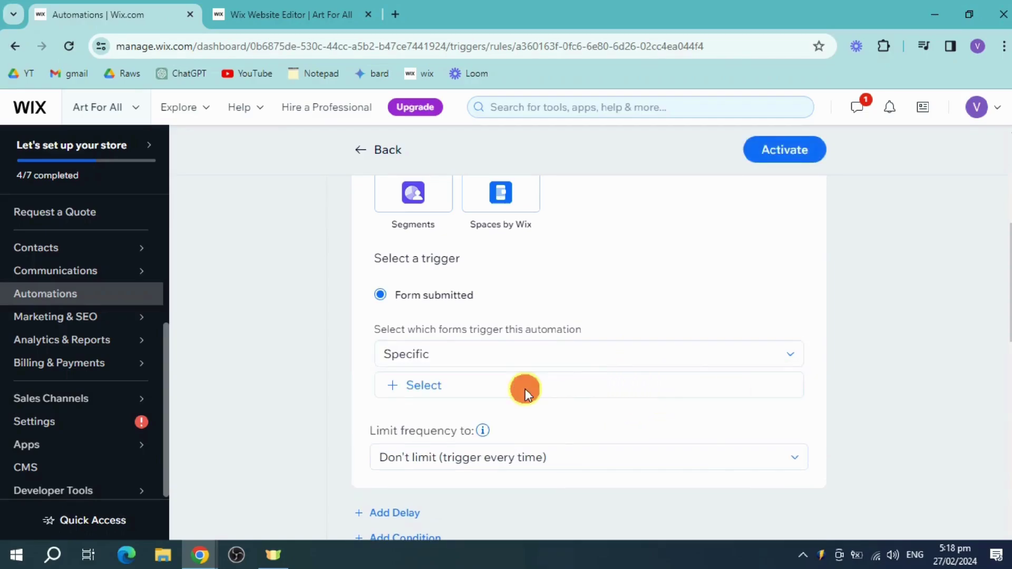
left_click(421, 386)
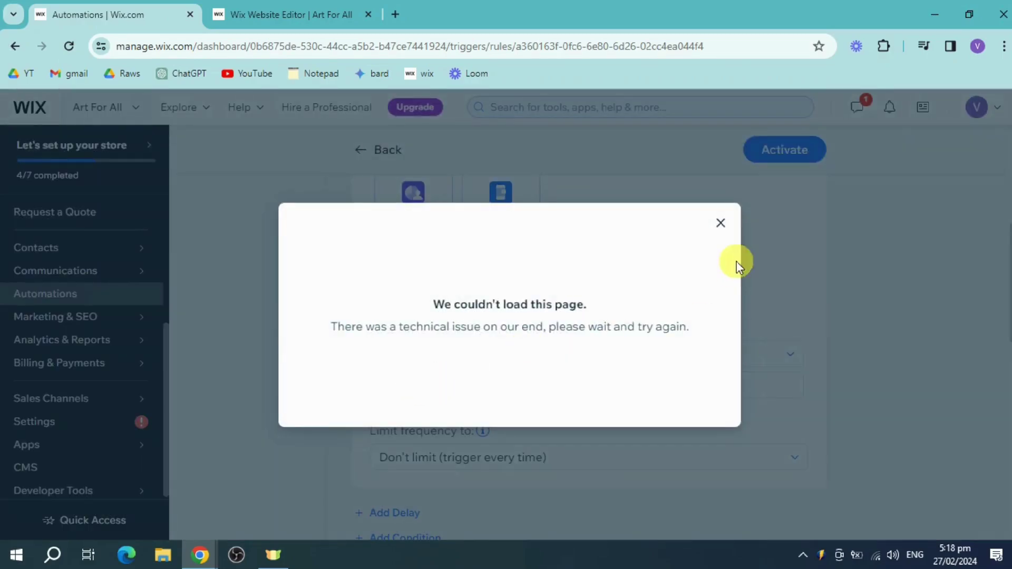
left_click(720, 224)
scroll(718, 326, "up", 2)
scroll(717, 337, "up", 1)
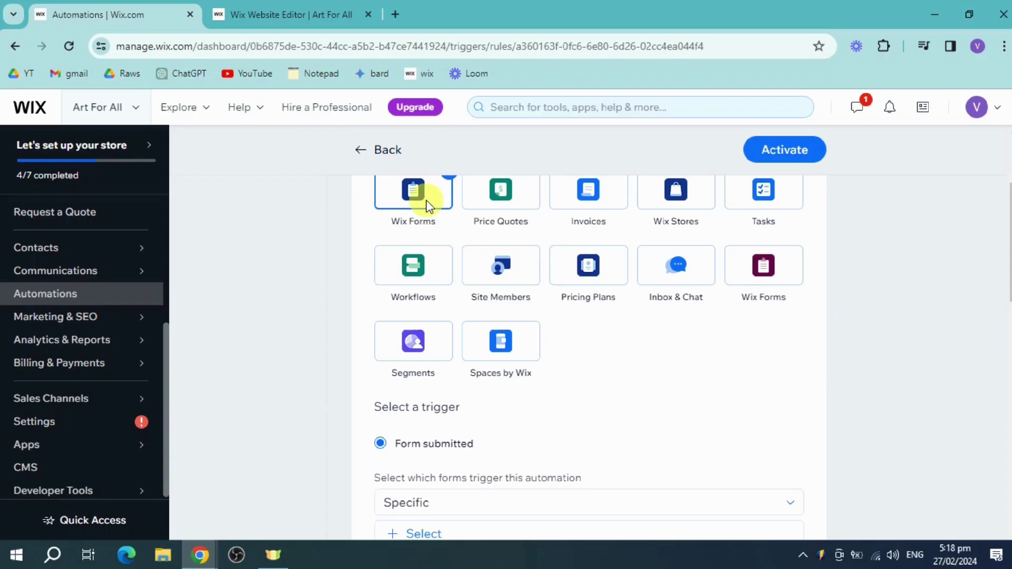
Step: Use the second Wix Forms app as trigger and retry specific forms, dismissing the error
left_click(759, 269)
scroll(761, 336, "down", 2)
scroll(671, 390, "down", 3)
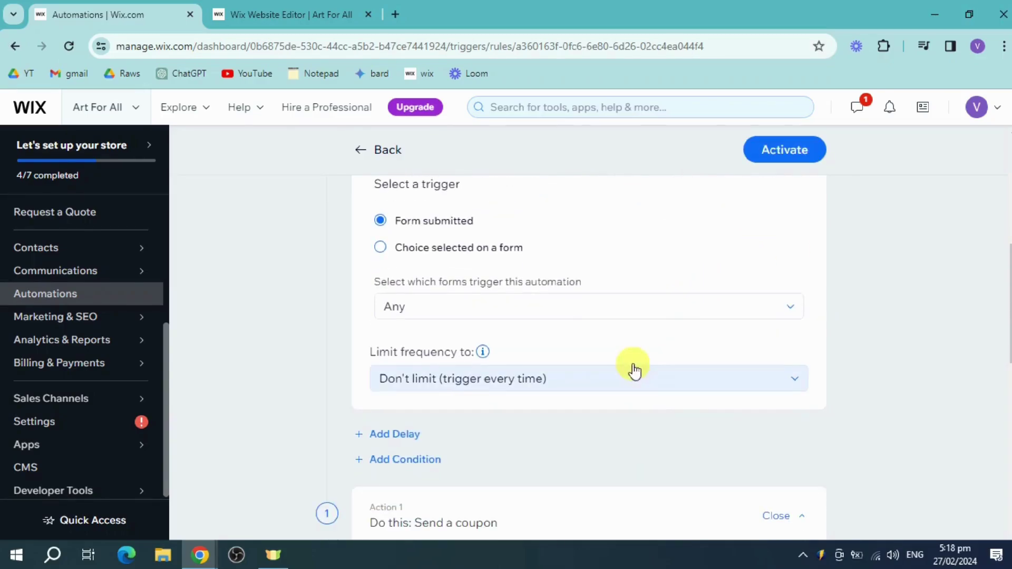
left_click(494, 306)
left_click(479, 359)
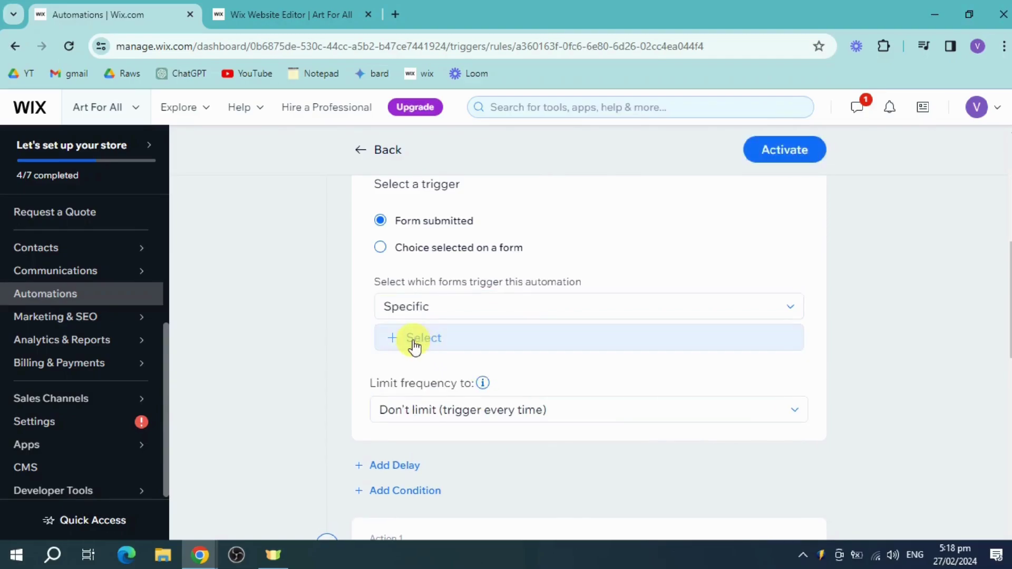
left_click(413, 340)
left_click(720, 223)
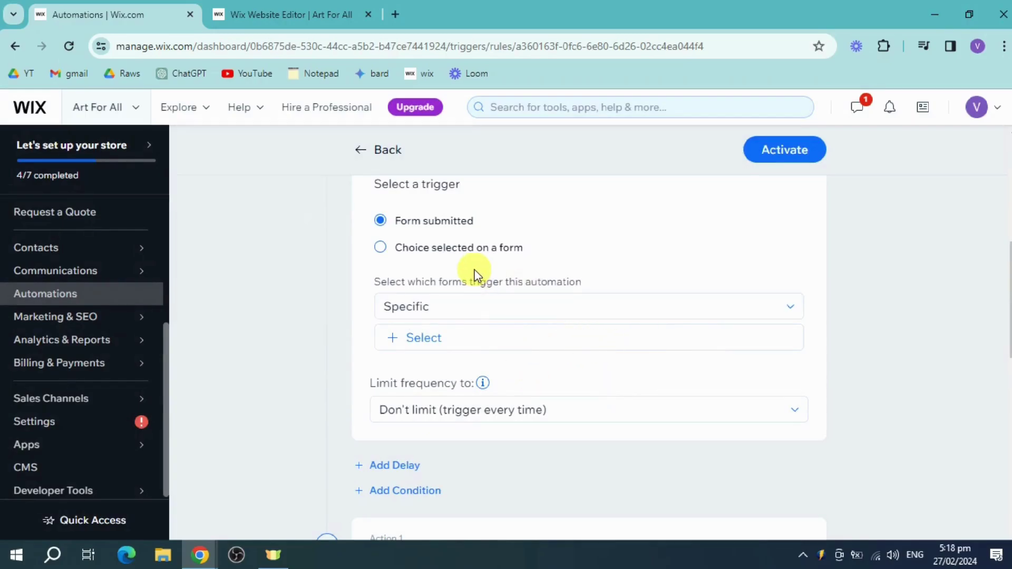
Step: Set the trigger to fire when any form is submitted
scroll(651, 303, "up", 3)
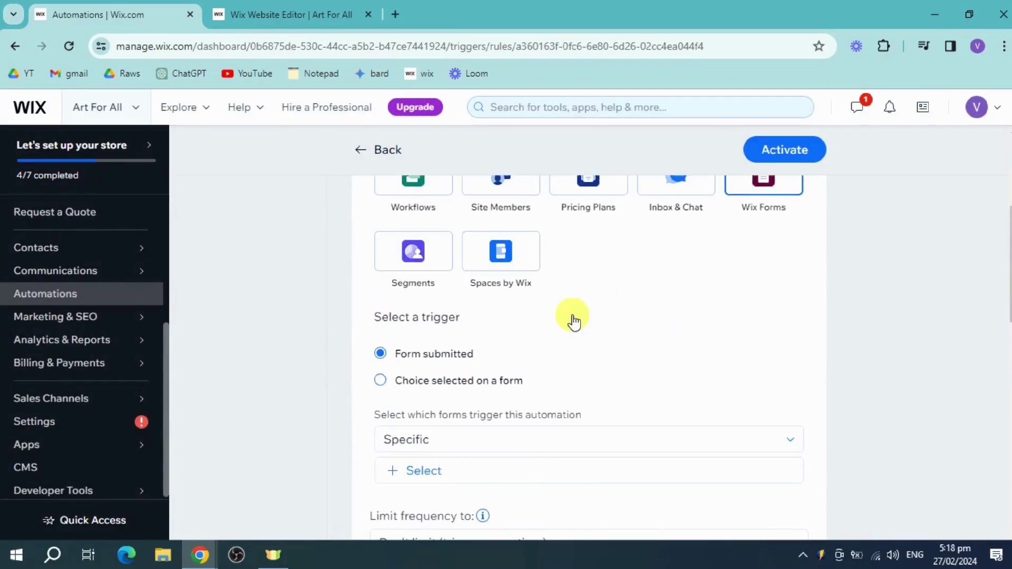
left_click(472, 455)
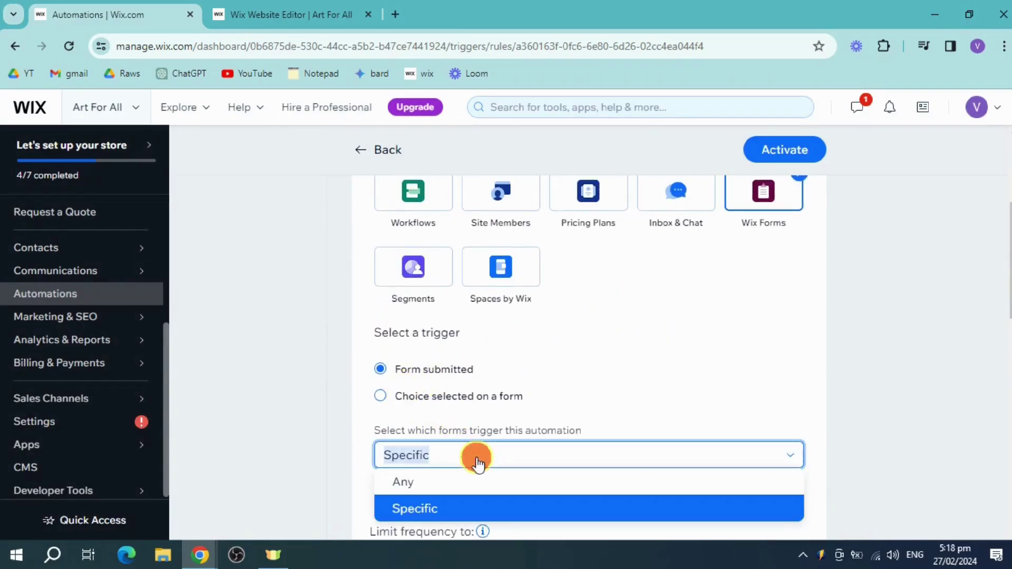
left_click(448, 479)
scroll(678, 409, "down", 2)
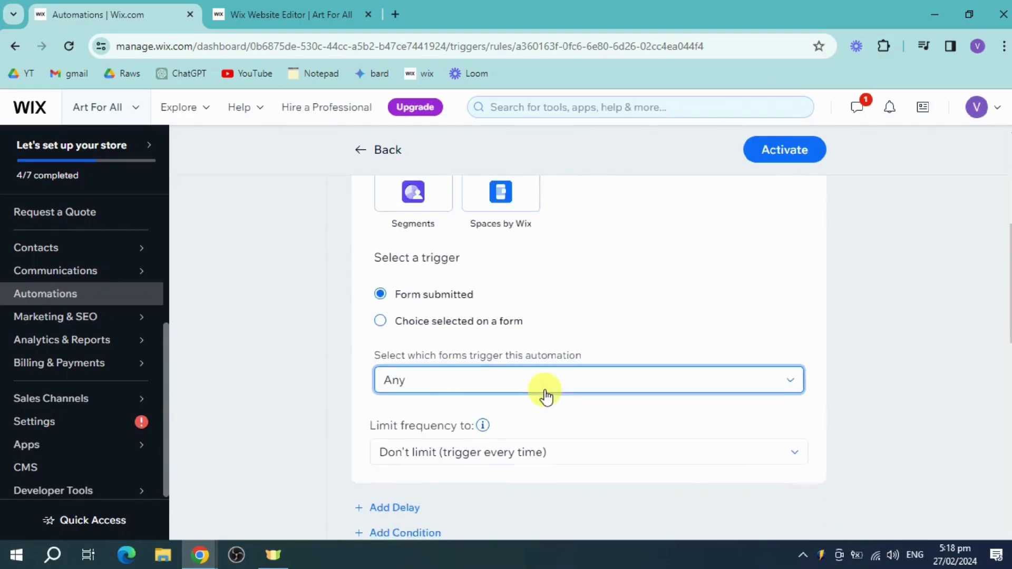
scroll(546, 395, "down", 4)
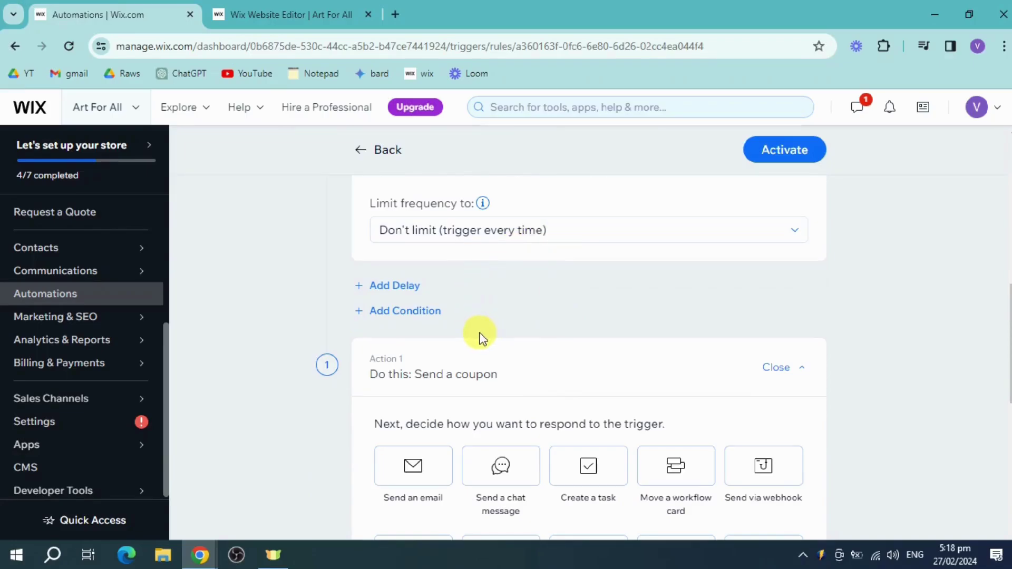
Step: Switch the action to Send an email and review its sender and template settings
scroll(459, 354, "down", 1)
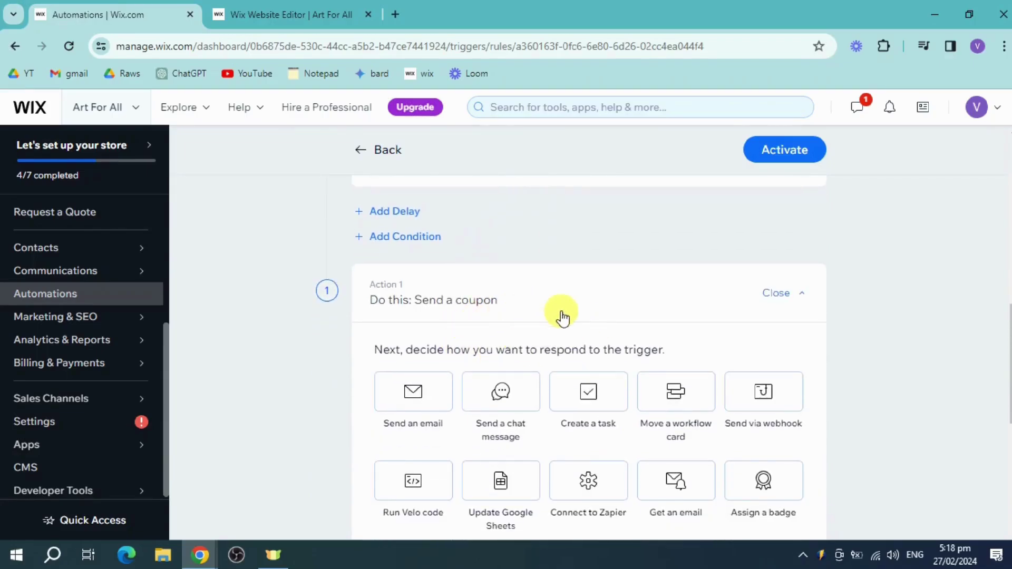
scroll(562, 316, "down", 1)
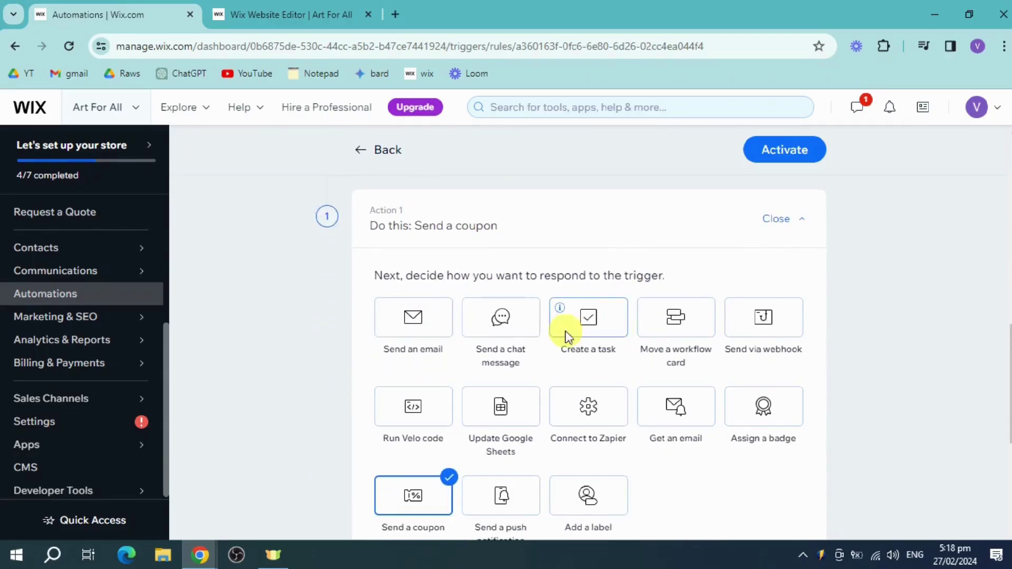
left_click(421, 328)
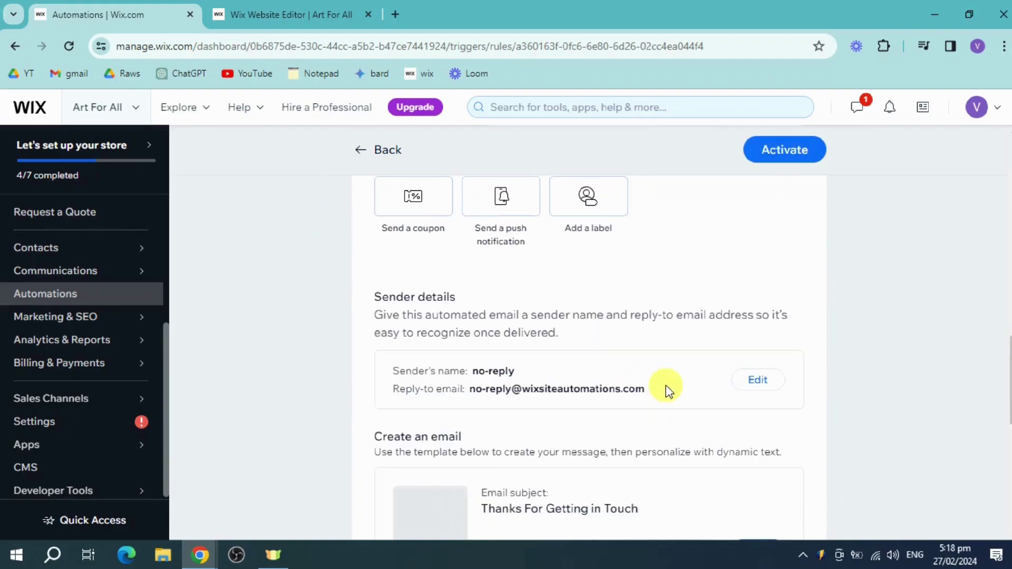
scroll(527, 353, "down", 2)
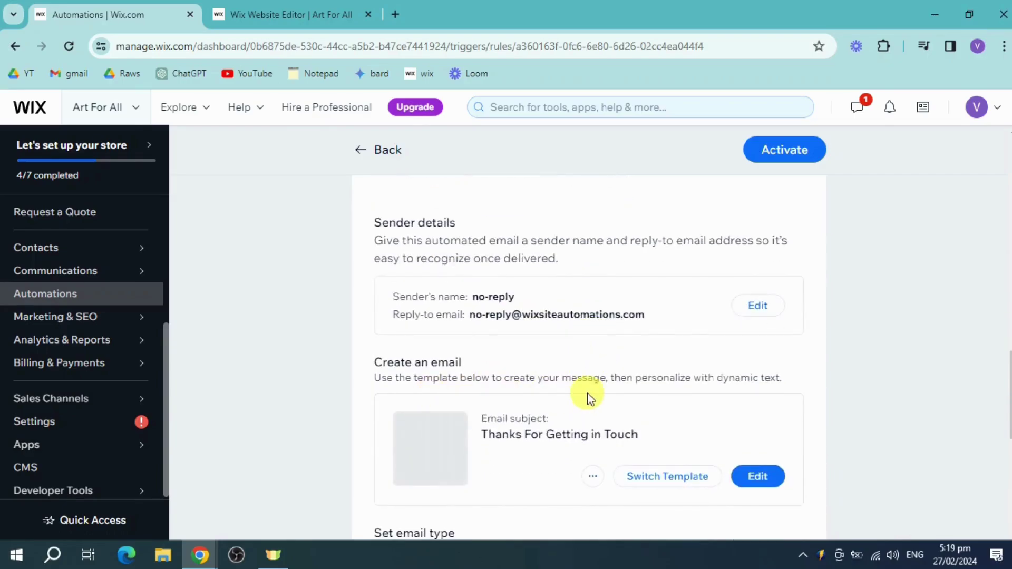
scroll(474, 369, "down", 3)
scroll(605, 355, "down", 2)
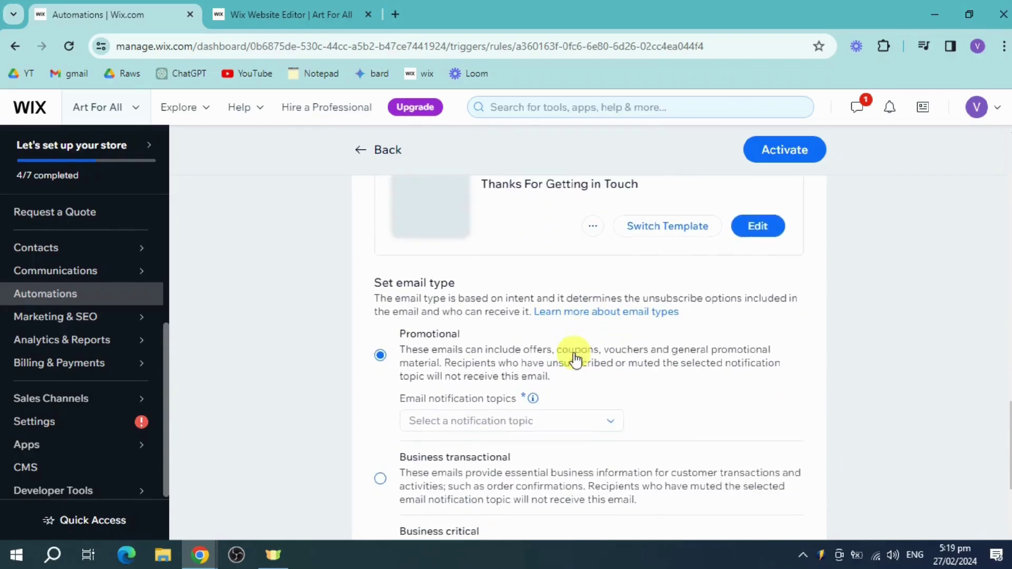
scroll(576, 360, "down", 1)
Step: Browse the email notification topic options under Set email type
left_click(545, 375)
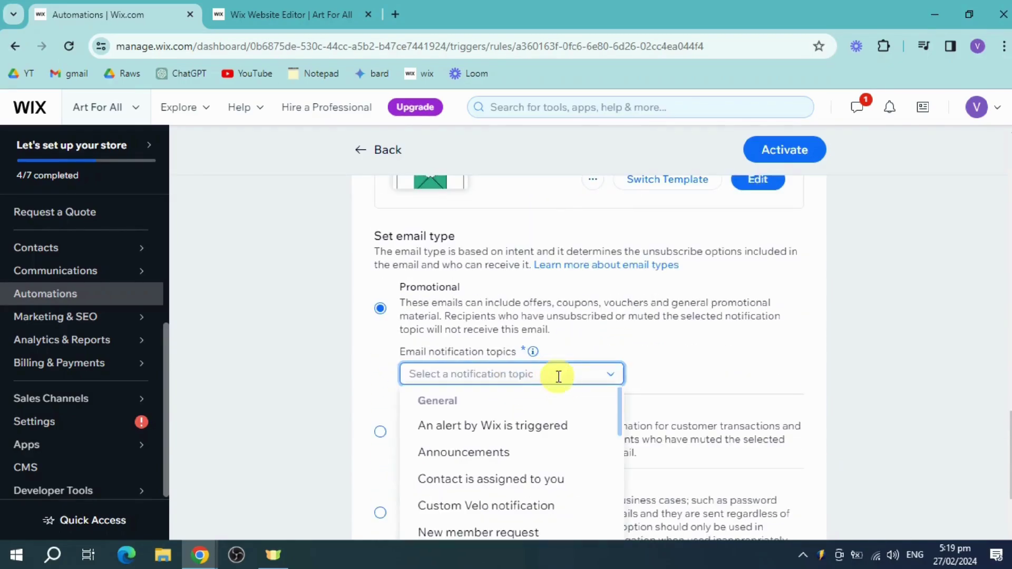
scroll(562, 409, "down", 1)
scroll(564, 411, "down", 2)
scroll(562, 409, "up", 3)
scroll(574, 413, "down", 3)
scroll(576, 414, "down", 2)
scroll(576, 416, "down", 2)
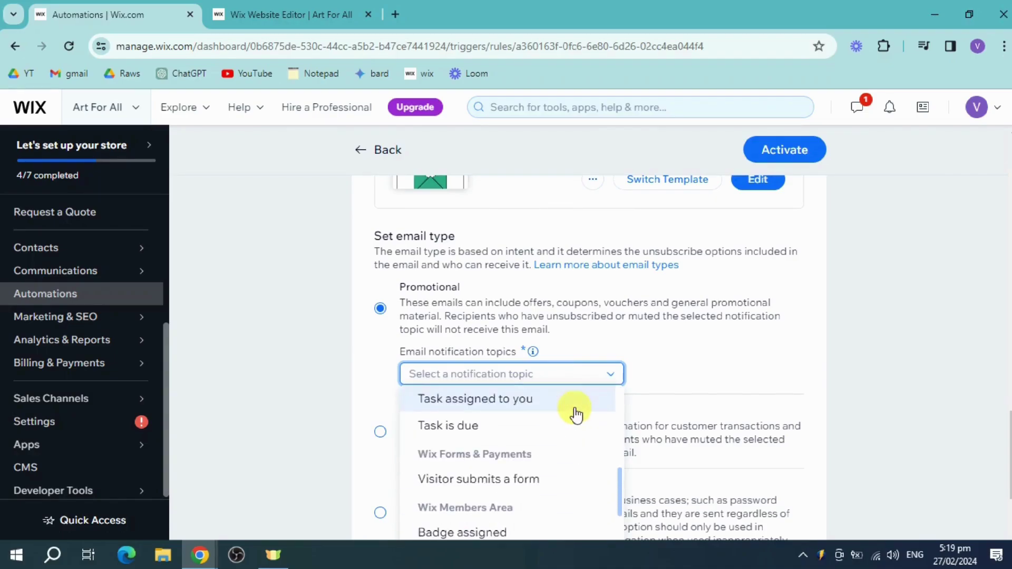
scroll(576, 414, "down", 3)
scroll(576, 414, "down", 3)
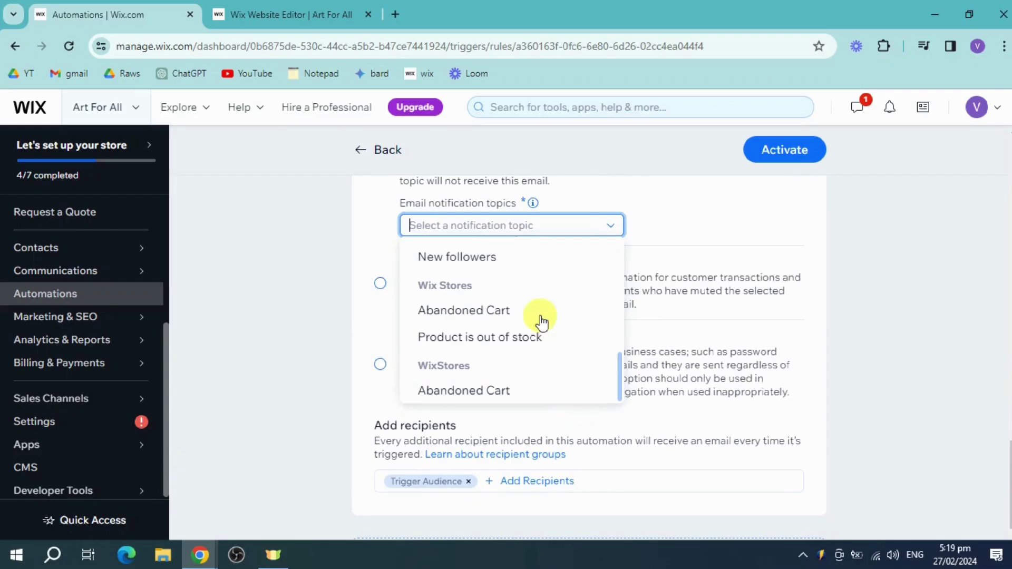
scroll(707, 264, "up", 2)
scroll(701, 261, "up", 2)
scroll(688, 273, "up", 4)
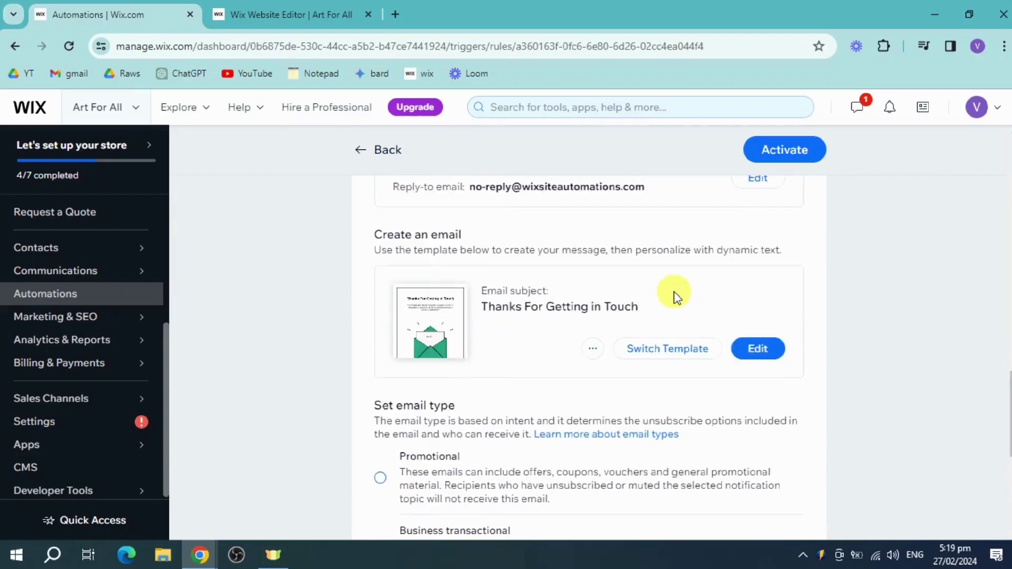
scroll(675, 294, "up", 2)
scroll(536, 310, "up", 3)
Step: Switch the action back to Send a coupon with unique single-use coupons
scroll(400, 357, "up", 3)
left_click(397, 356)
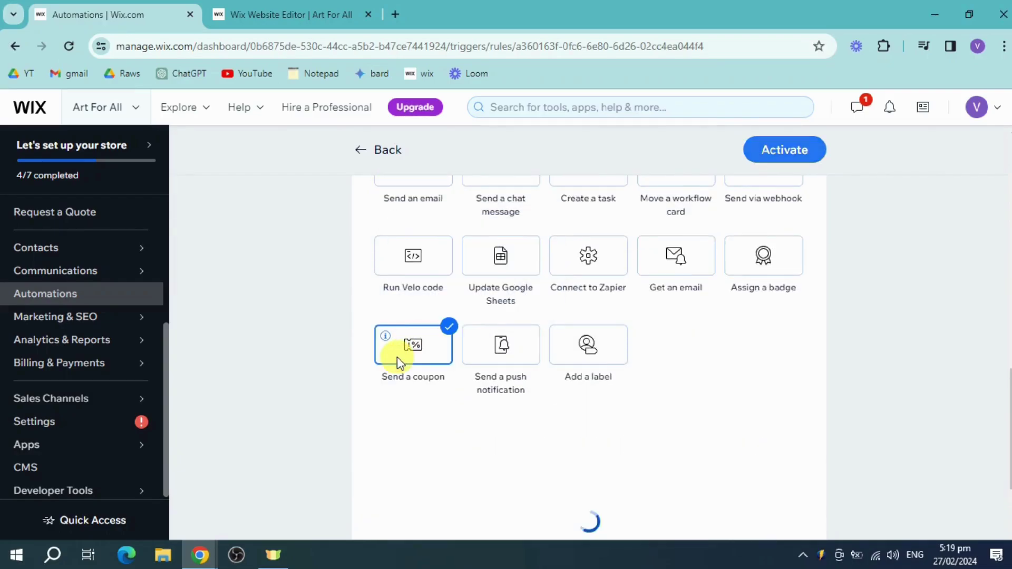
scroll(685, 400, "down", 3)
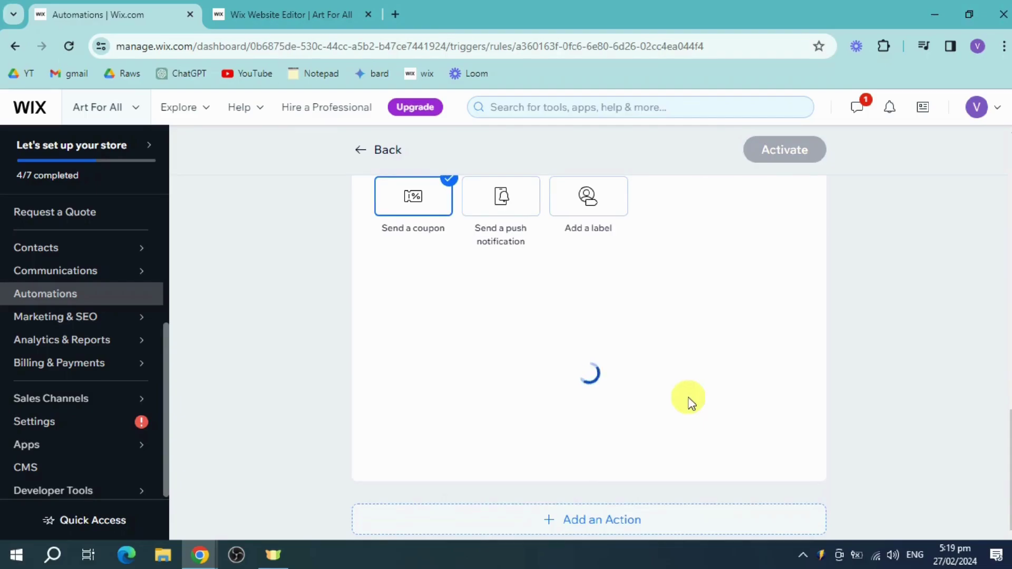
scroll(689, 400, "down", 1)
scroll(632, 390, "down", 3)
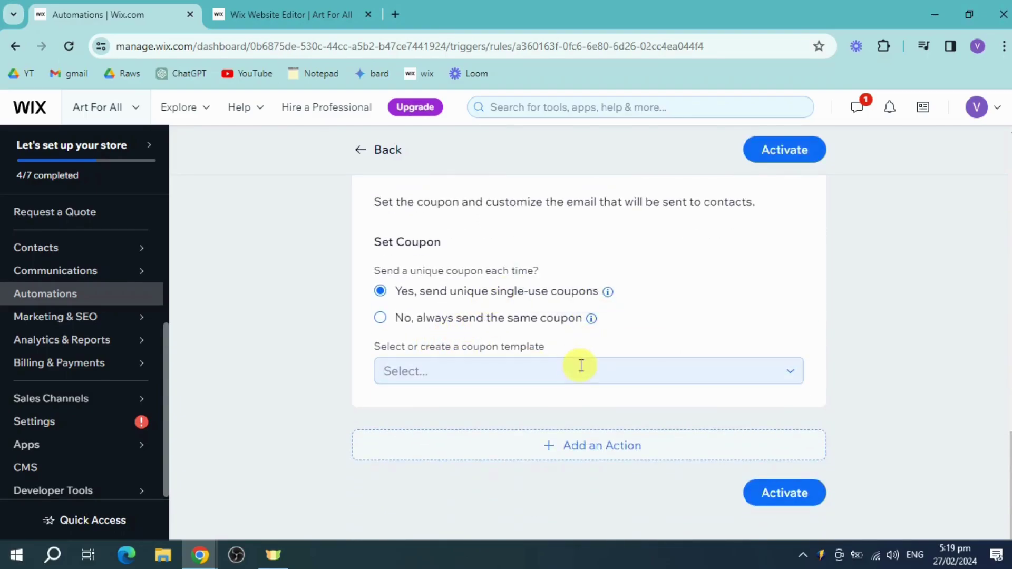
Step: Select art10 as the coupon template and open the email template's options menu
left_click(577, 371)
left_click(449, 409)
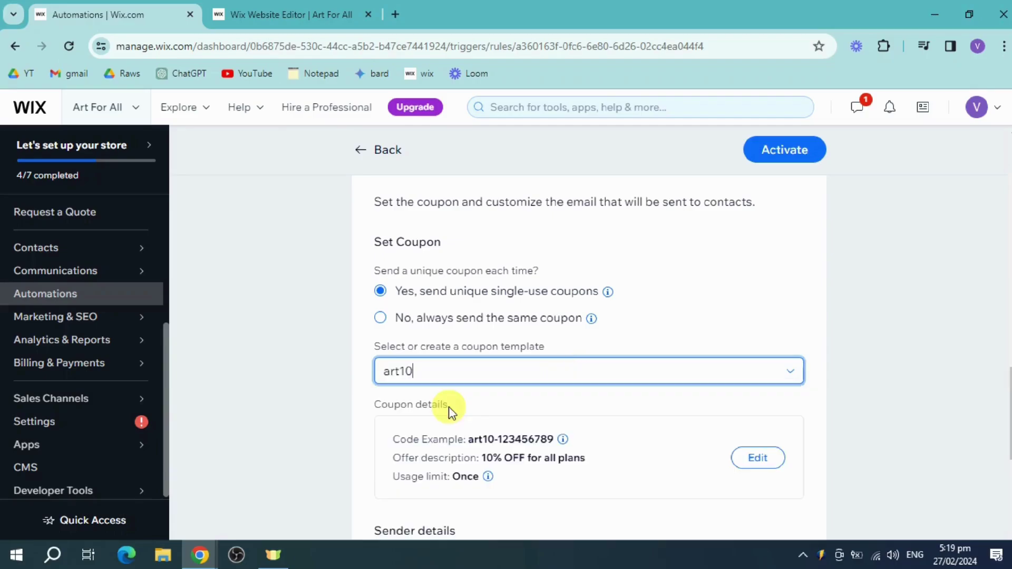
scroll(738, 395, "down", 2)
scroll(738, 395, "down", 1)
scroll(737, 396, "down", 4)
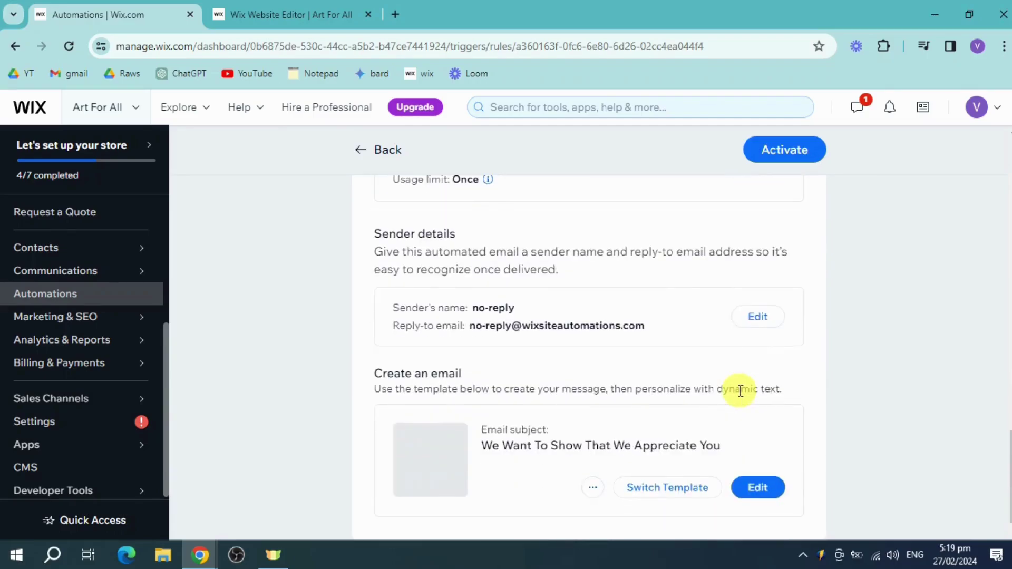
scroll(740, 395, "down", 1)
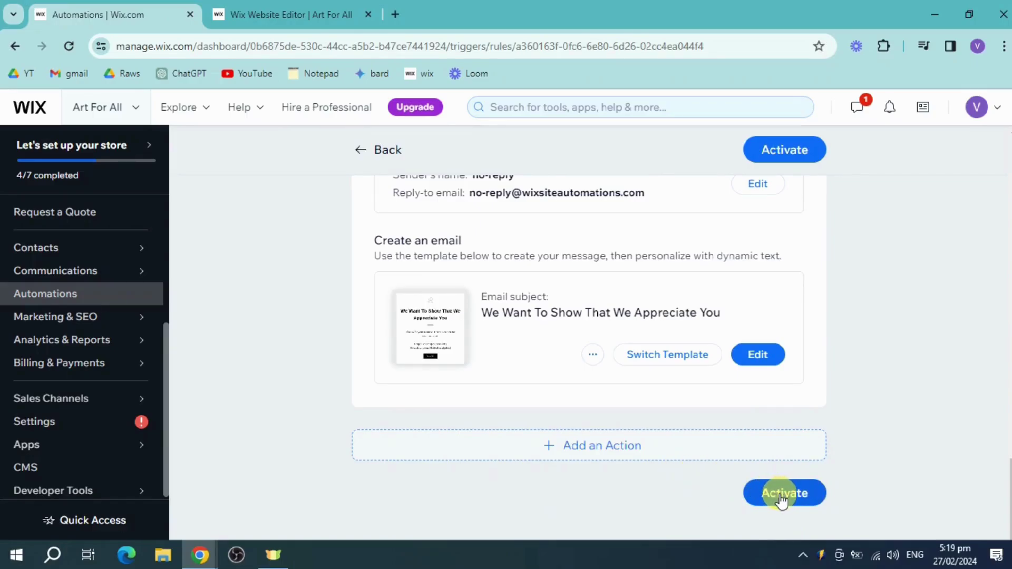
left_click(593, 354)
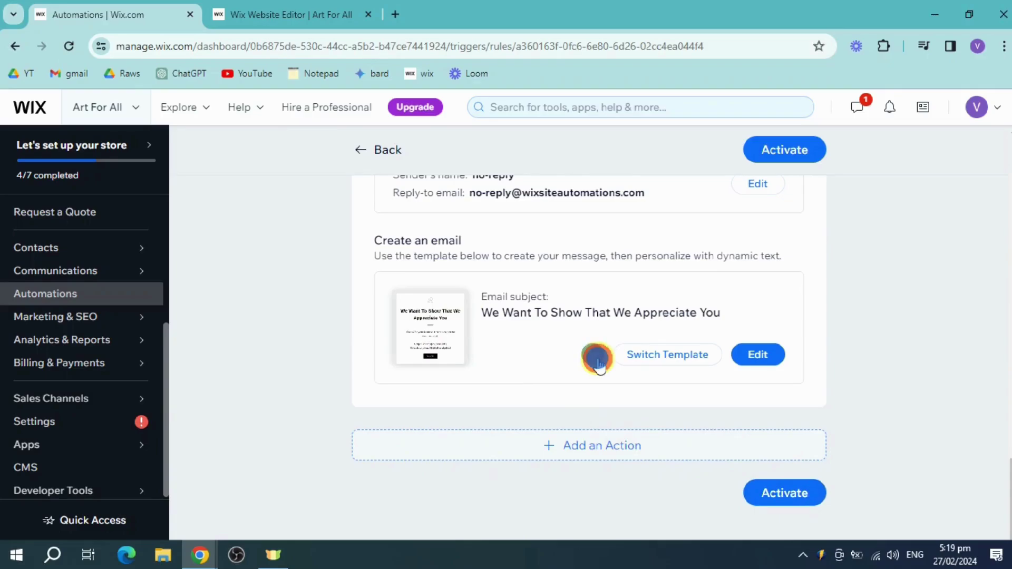
Step: Preview the coupon email, reading its appreciation message, coupon code line and site link
left_click(591, 398)
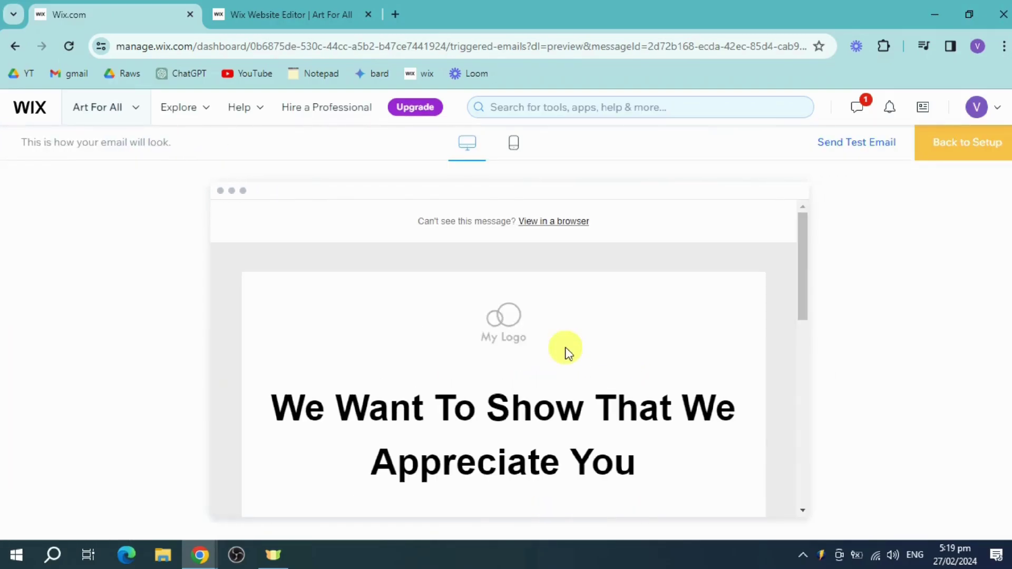
scroll(673, 329, "down", 2)
scroll(495, 330, "down", 3)
scroll(542, 311, "up", 4)
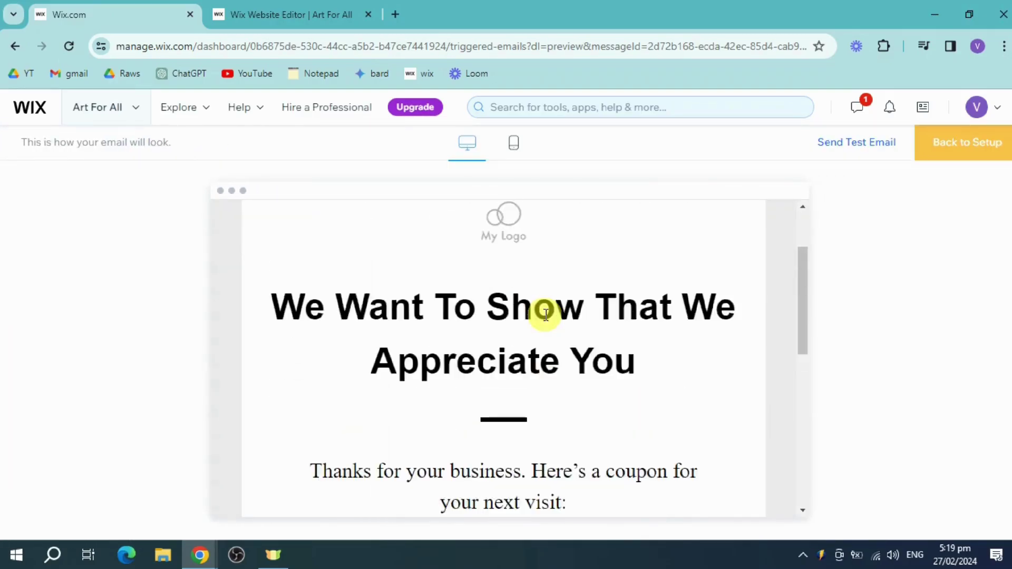
scroll(637, 332, "down", 4)
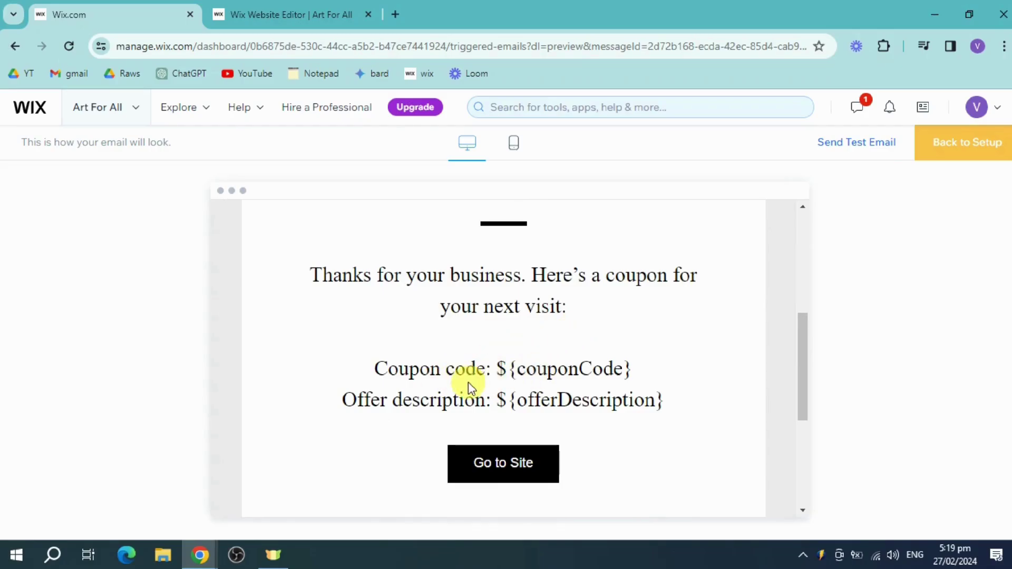
scroll(690, 402, "down", 5)
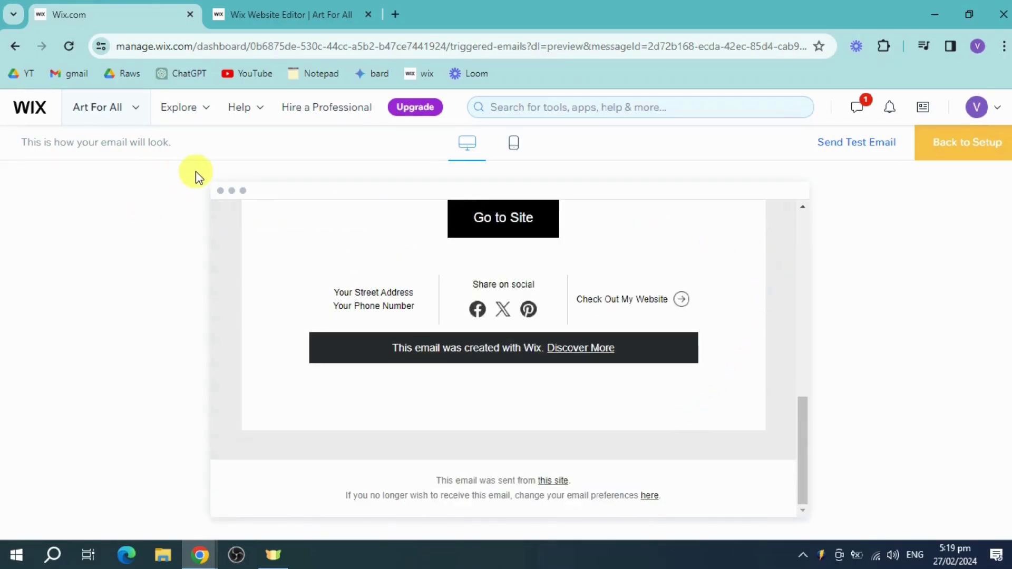
scroll(584, 257, "up", 1)
scroll(584, 258, "up", 3)
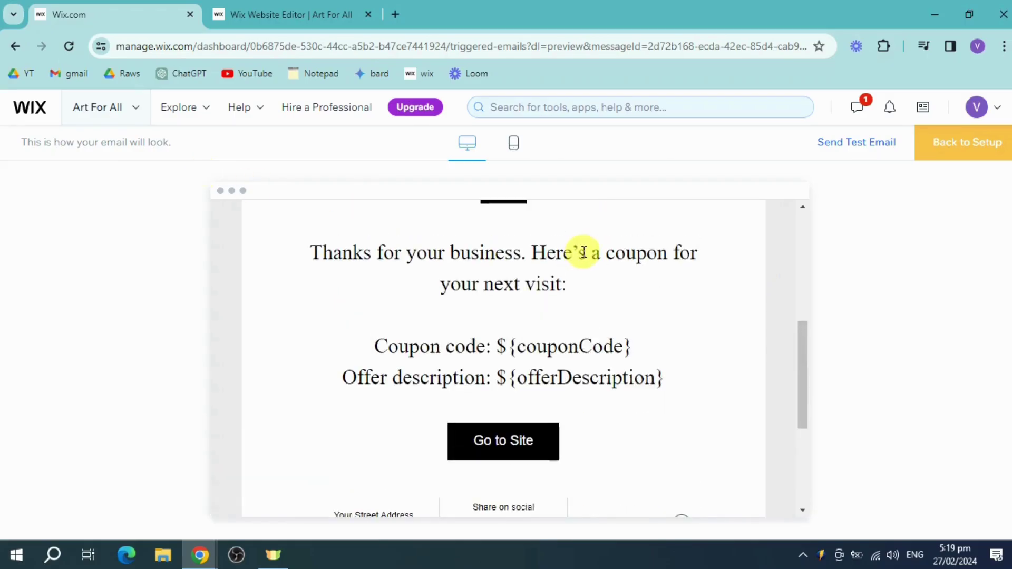